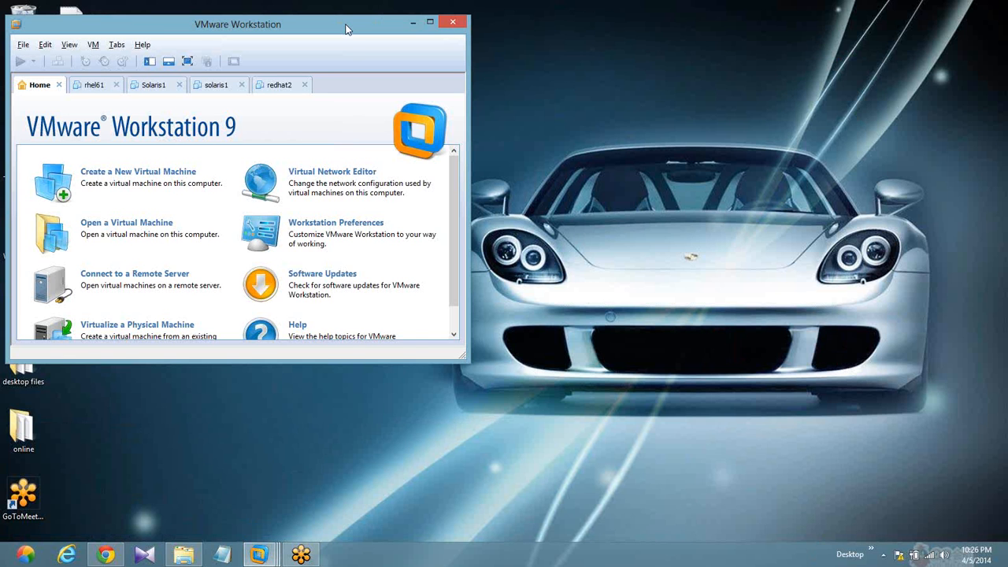
- Start a new typical virtual machine without installation media, with Red Hat Enterprise Linux 6 as the Linux guest
{"action": "double_click", "coordinate": [345, 29]}
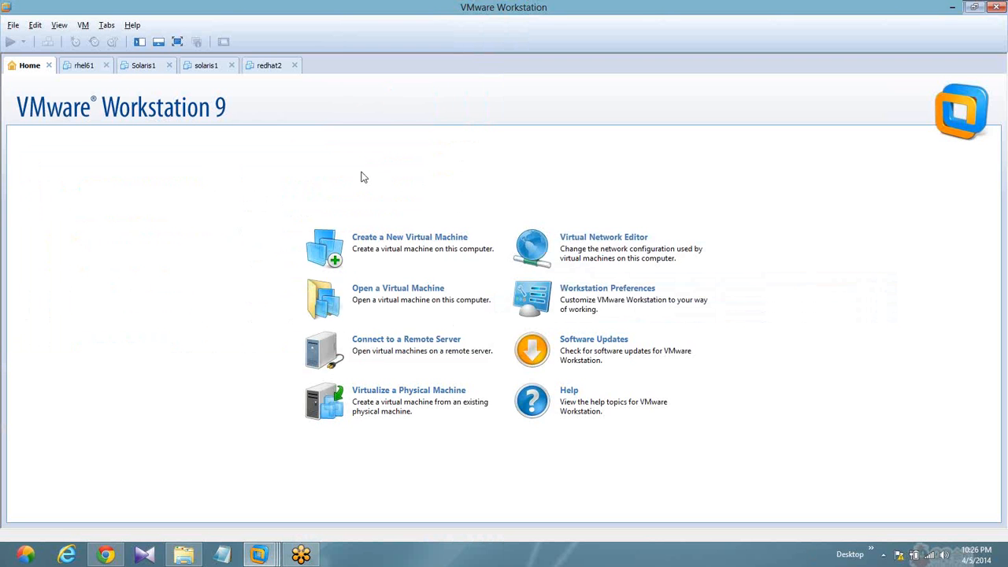
{"action": "left_click", "coordinate": [362, 241]}
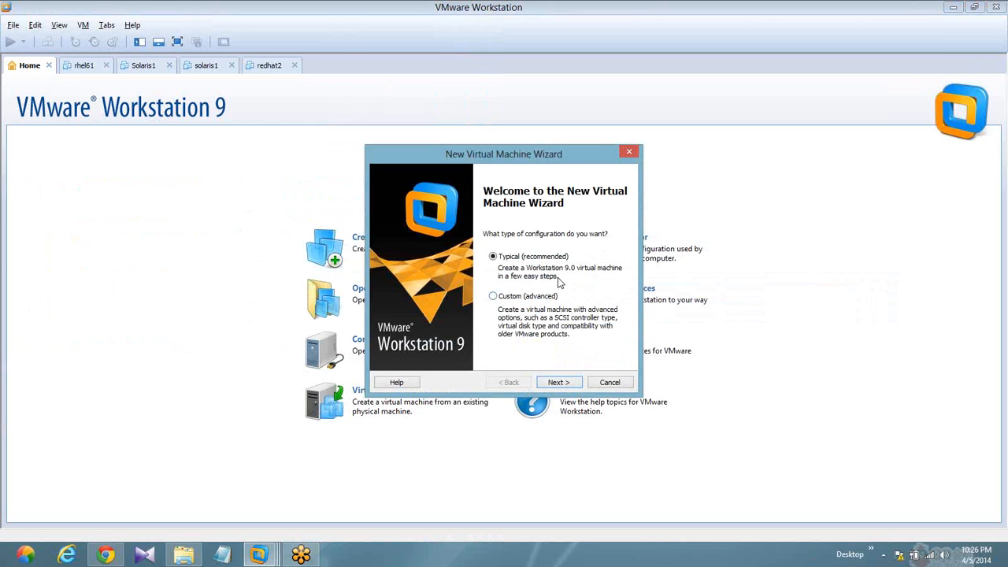
{"action": "left_click", "coordinate": [557, 382]}
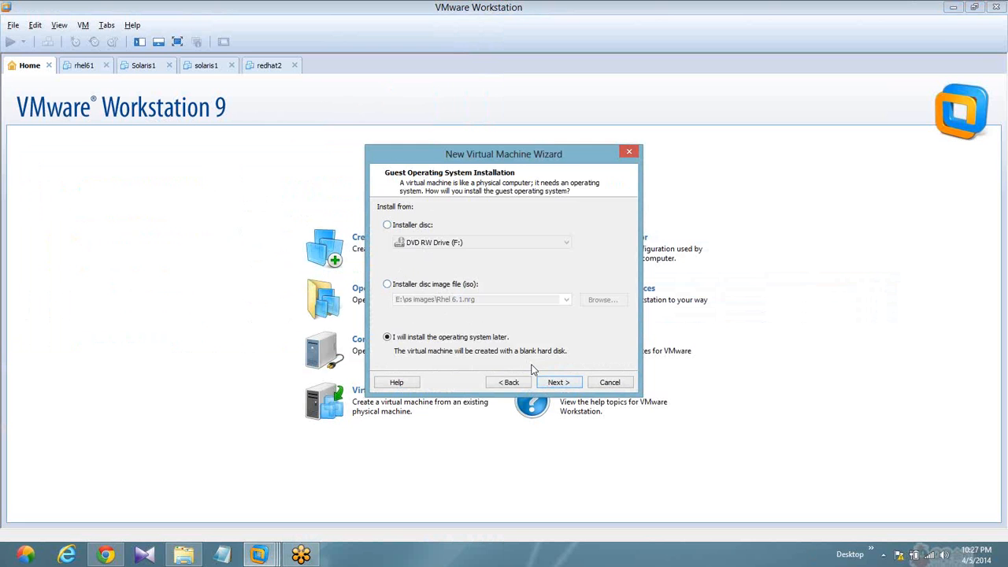
{"action": "left_click", "coordinate": [554, 383]}
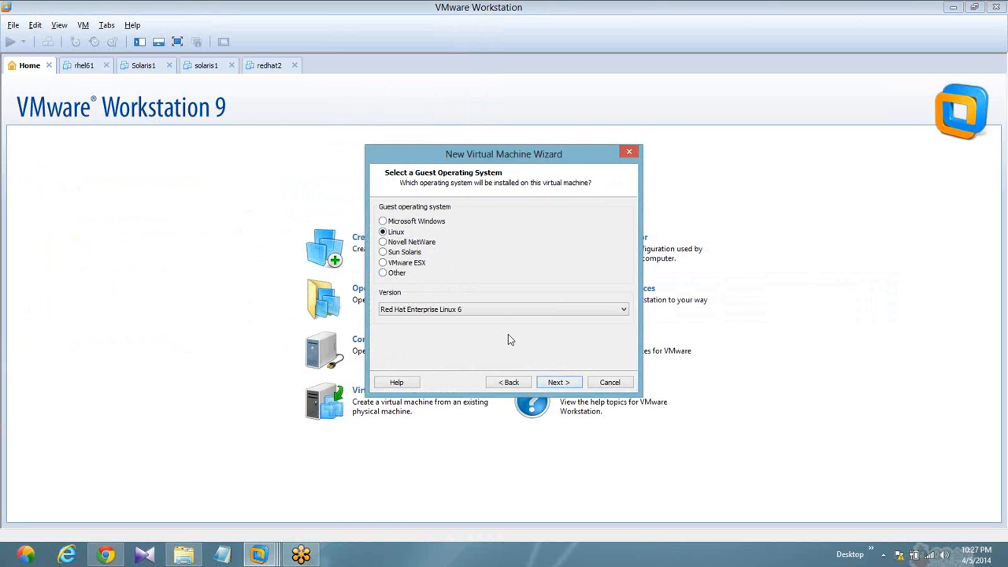
{"action": "left_click", "coordinate": [555, 383]}
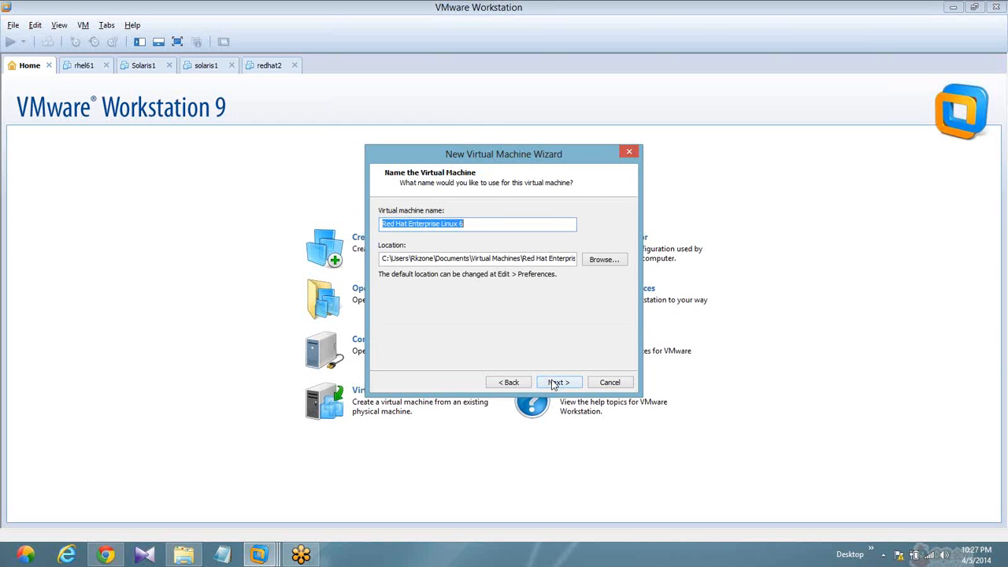
- Name the virtual machine redhat3, store it in D:\, and continue with that location
{"action": "type", "text": "redhat"}
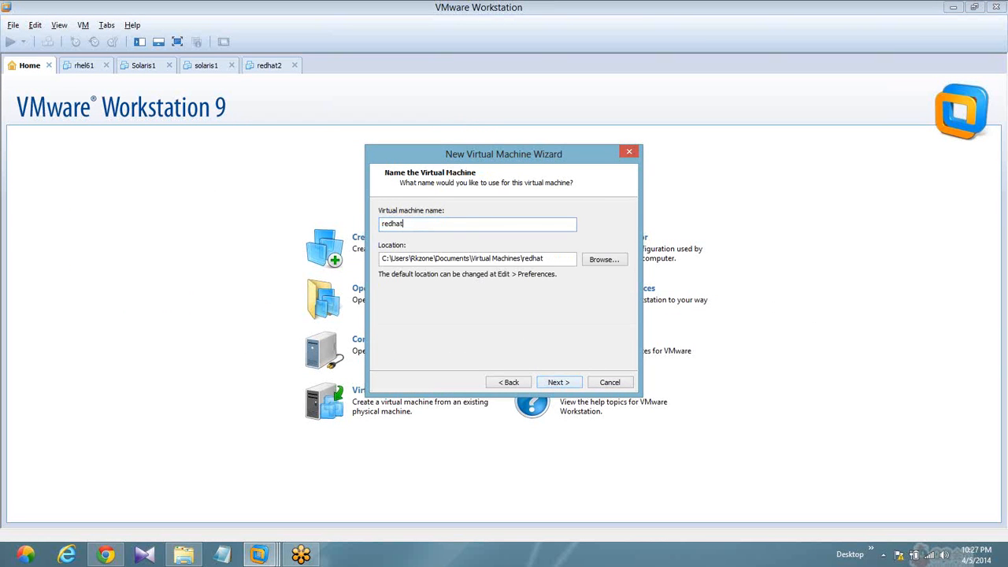
{"action": "type", "text": "3"}
{"action": "left_click", "coordinate": [603, 260]}
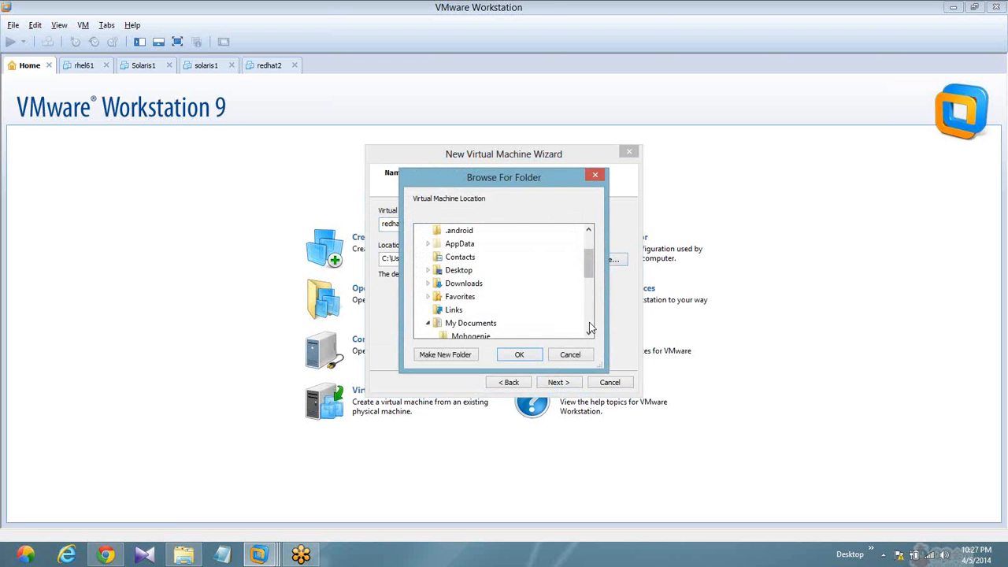
{"action": "left_click", "coordinate": [589, 322]}
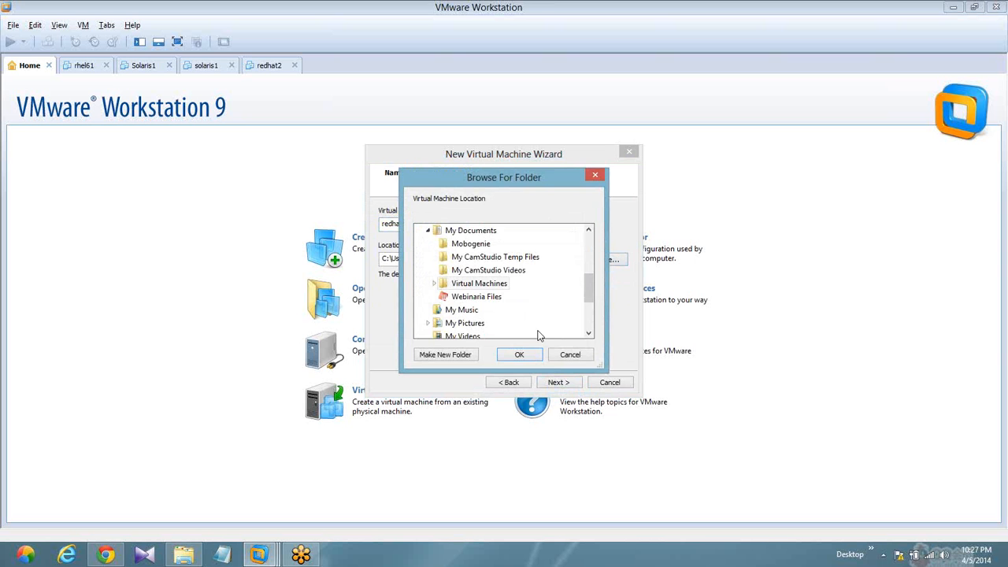
{"action": "left_click", "coordinate": [589, 325]}
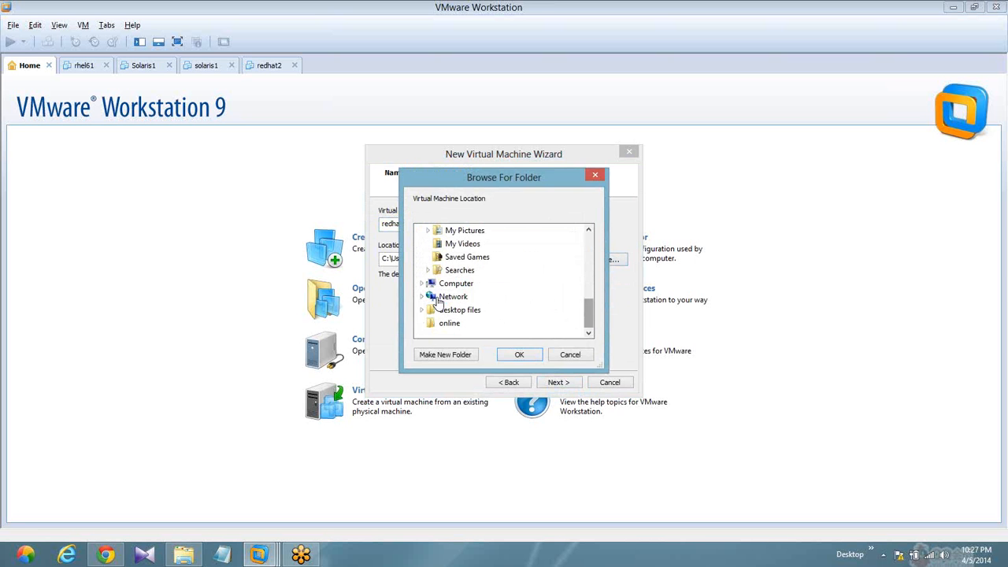
{"action": "left_click", "coordinate": [423, 284]}
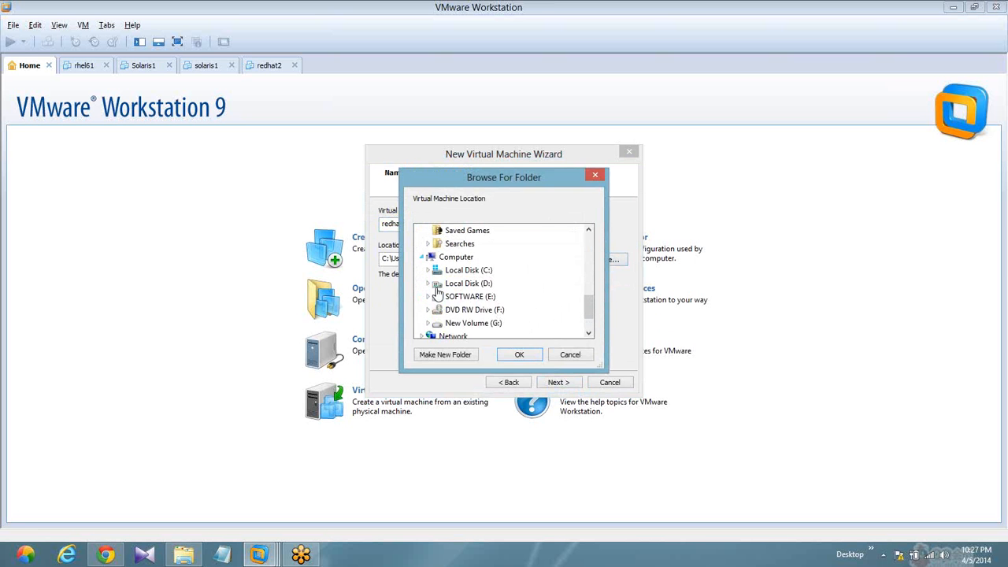
{"action": "double_click", "coordinate": [475, 285]}
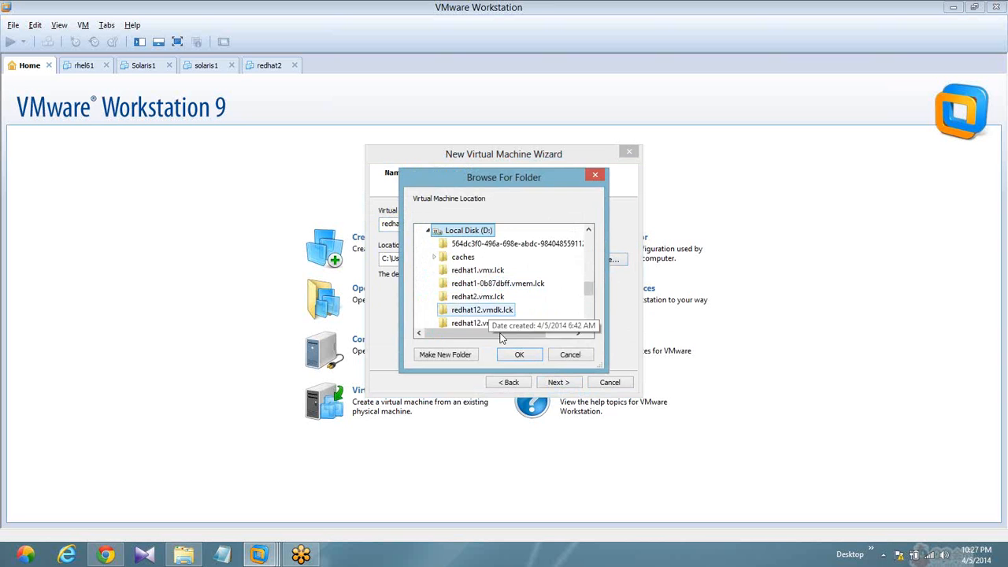
{"action": "left_click", "coordinate": [512, 356]}
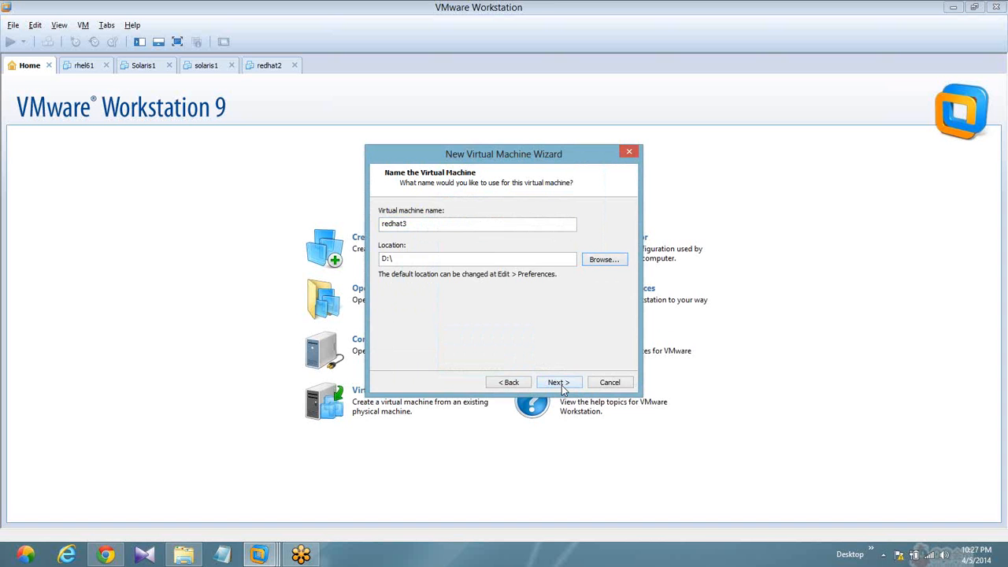
{"action": "left_click", "coordinate": [561, 384]}
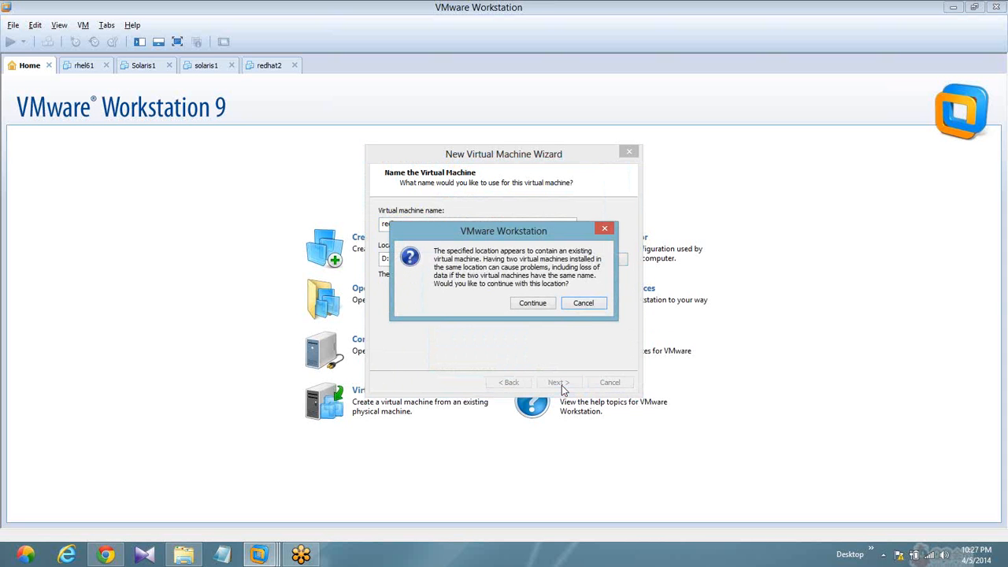
{"action": "left_click", "coordinate": [530, 308]}
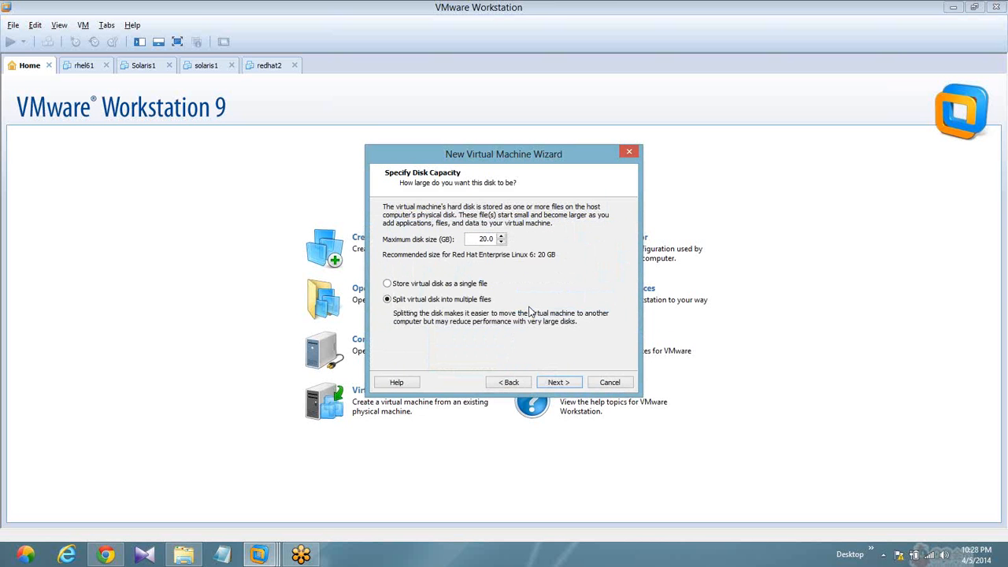
- Set the maximum disk size to 40 GB stored as a single file and create the virtual machine
{"action": "double_click", "coordinate": [491, 239]}
{"action": "type", "text": "40"}
{"action": "left_click", "coordinate": [388, 284]}
{"action": "left_click", "coordinate": [558, 382]}
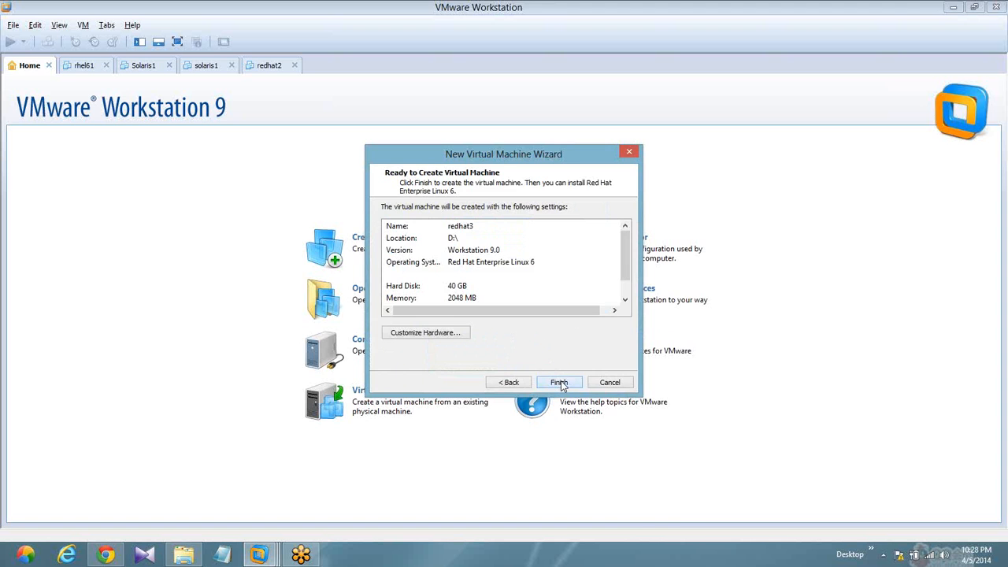
{"action": "left_click", "coordinate": [559, 382]}
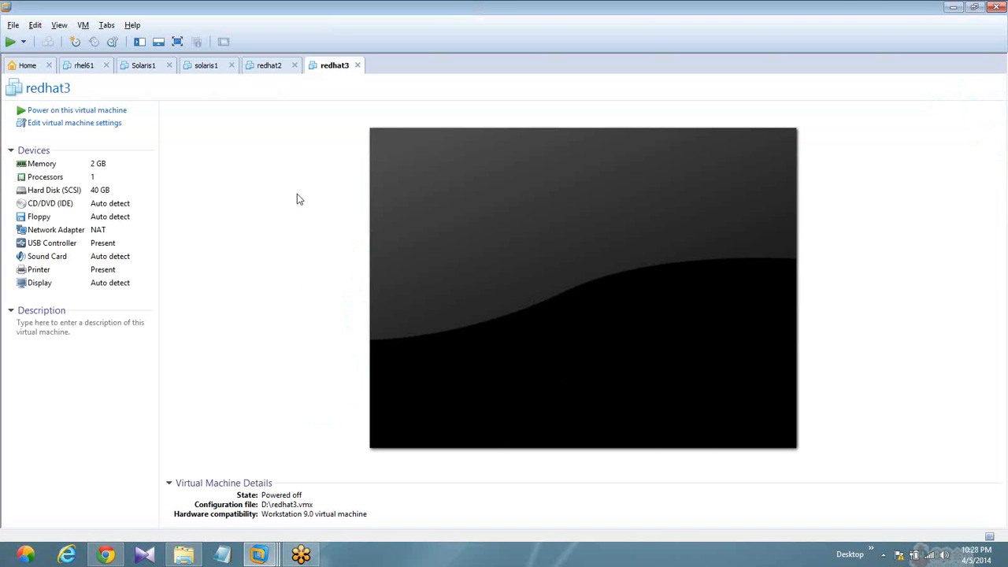
- Set the redhat3 virtual machine's CD/DVD drive to use the Rhel 6.1.nrg image file
{"action": "double_click", "coordinate": [69, 205]}
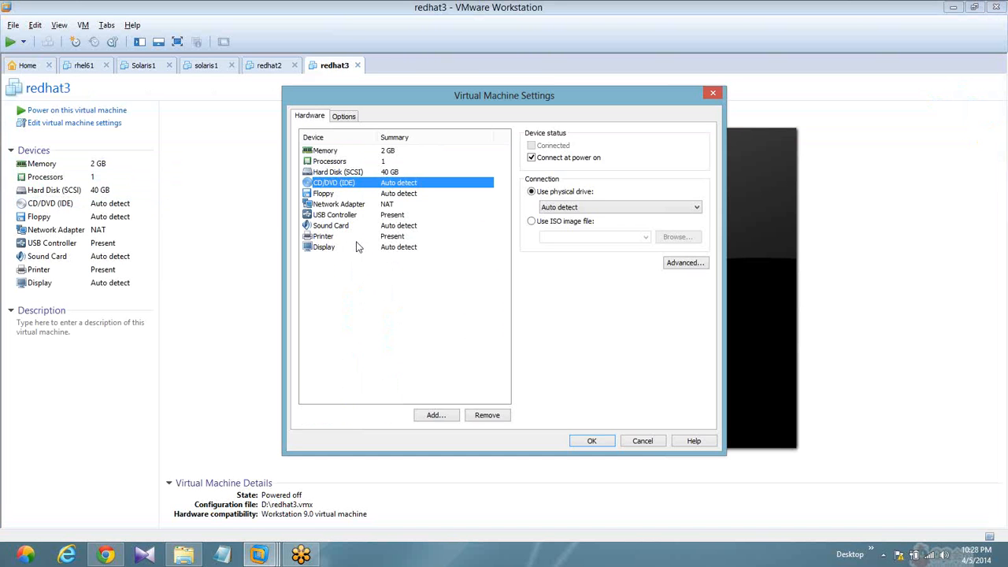
{"action": "left_click", "coordinate": [357, 247]}
{"action": "left_click", "coordinate": [329, 182]}
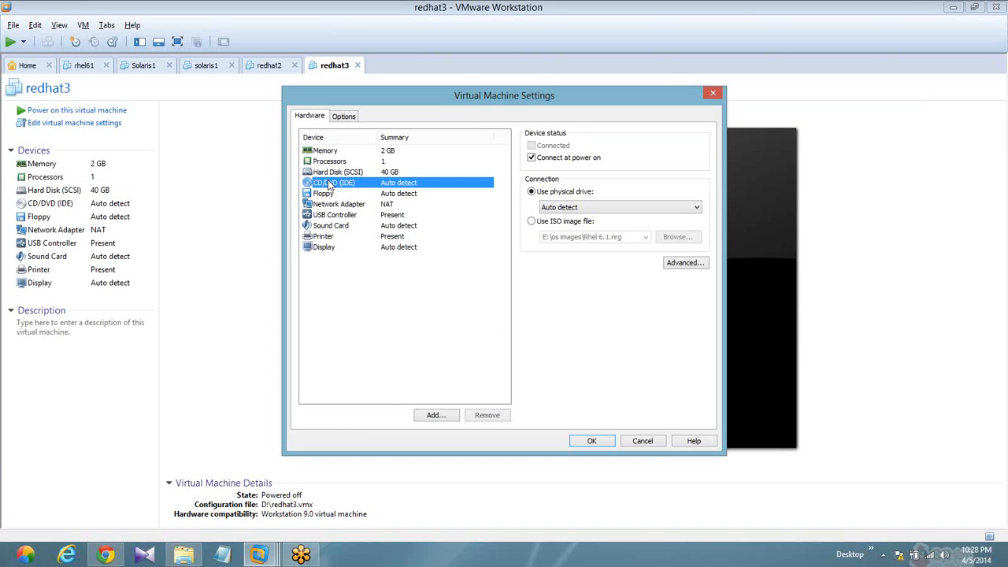
{"action": "left_click", "coordinate": [533, 223]}
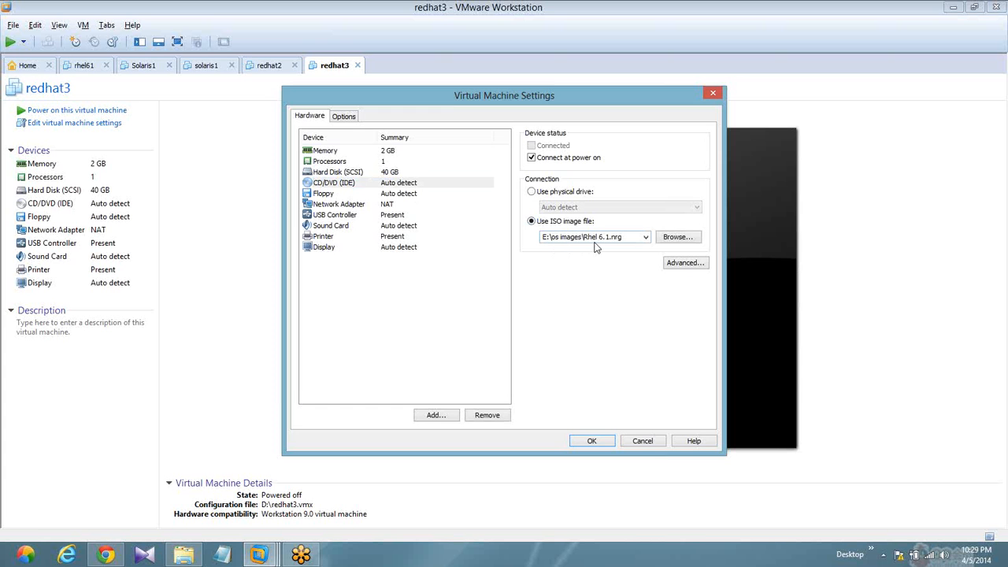
{"action": "left_click", "coordinate": [591, 442]}
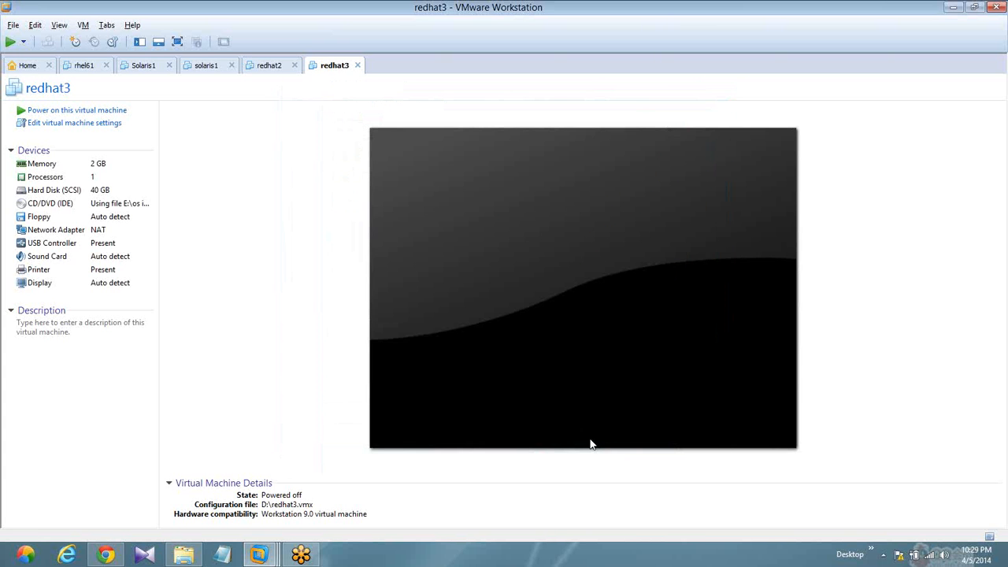
- Power on the redhat3 virtual machine, dismiss the installation hint and direct input to the guest screen
{"action": "left_click", "coordinate": [103, 115]}
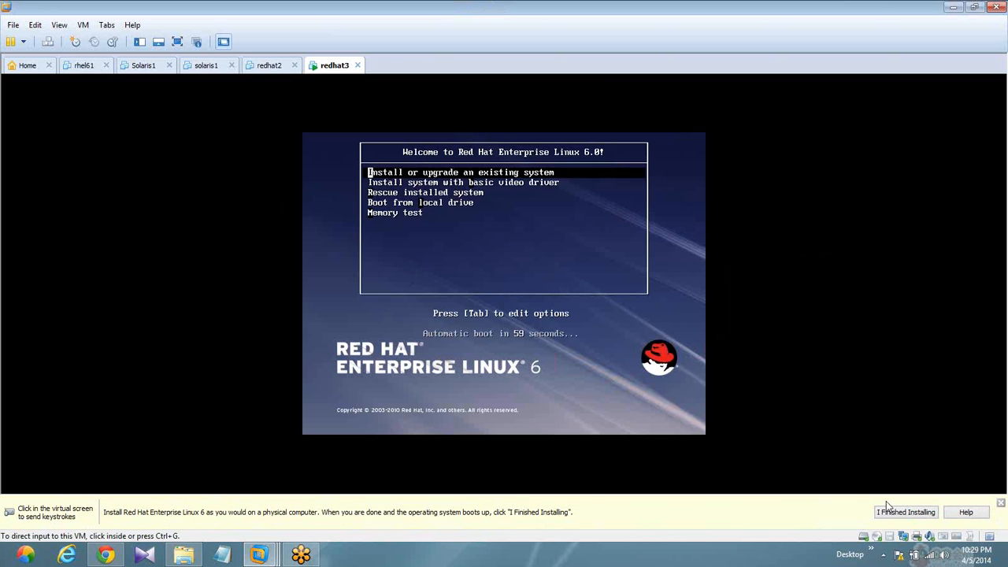
{"action": "left_click", "coordinate": [1001, 502]}
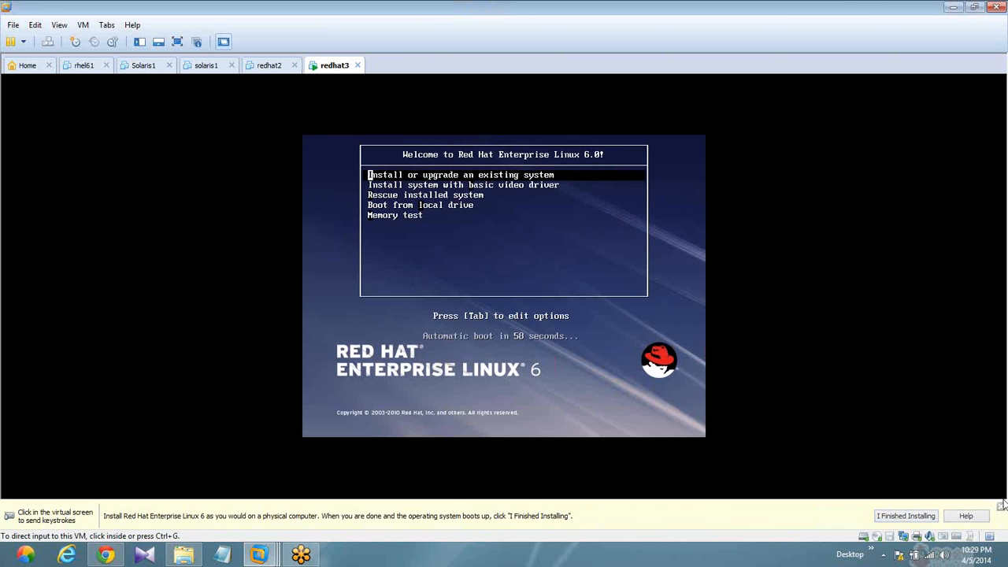
{"action": "left_click", "coordinate": [494, 268]}
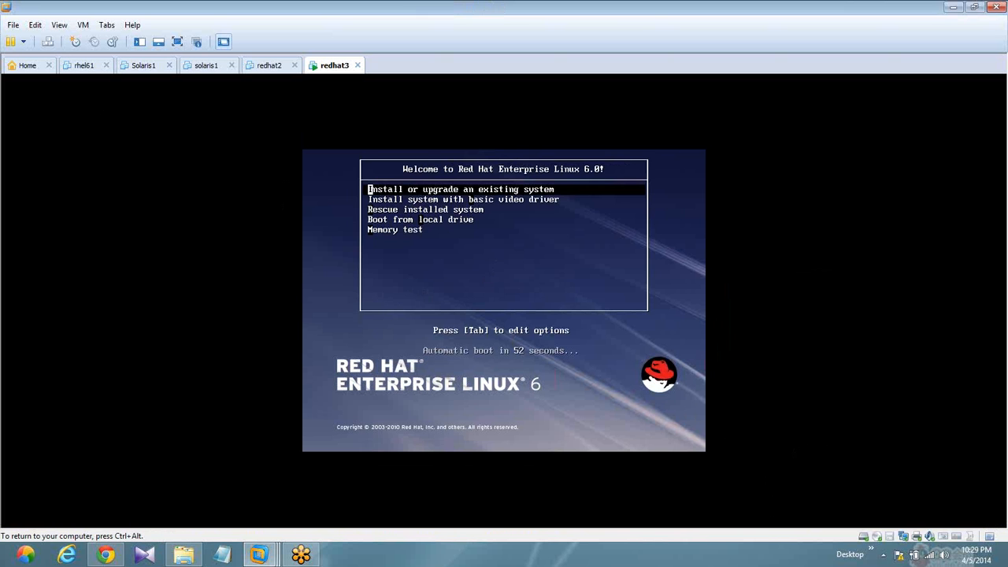
- Boot the "Install or upgrade an existing system" option and skip the installation media test
{"action": "key", "text": "Down"}
{"action": "key", "text": "Down"}
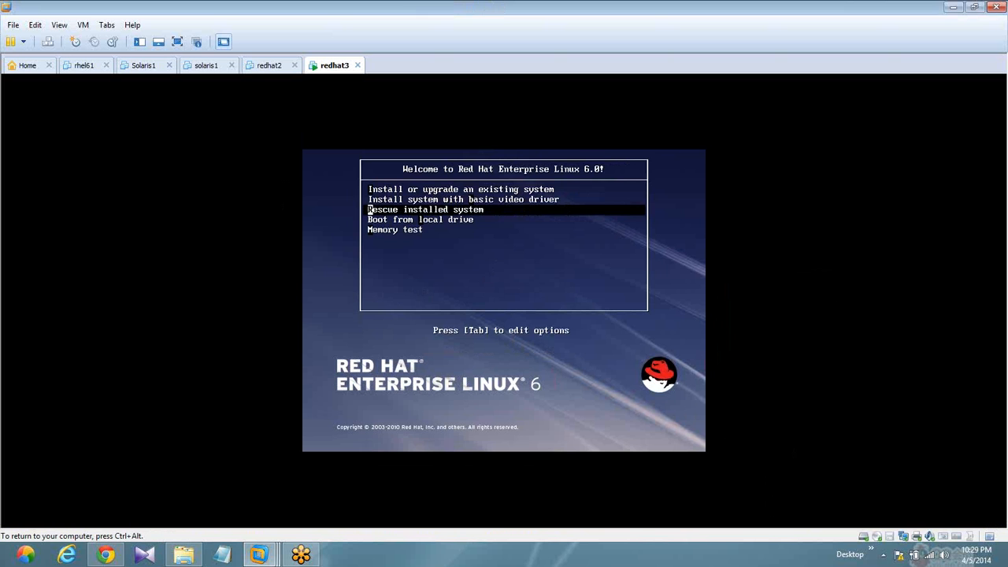
{"action": "key", "text": "Up"}
{"action": "key", "text": "Up"}
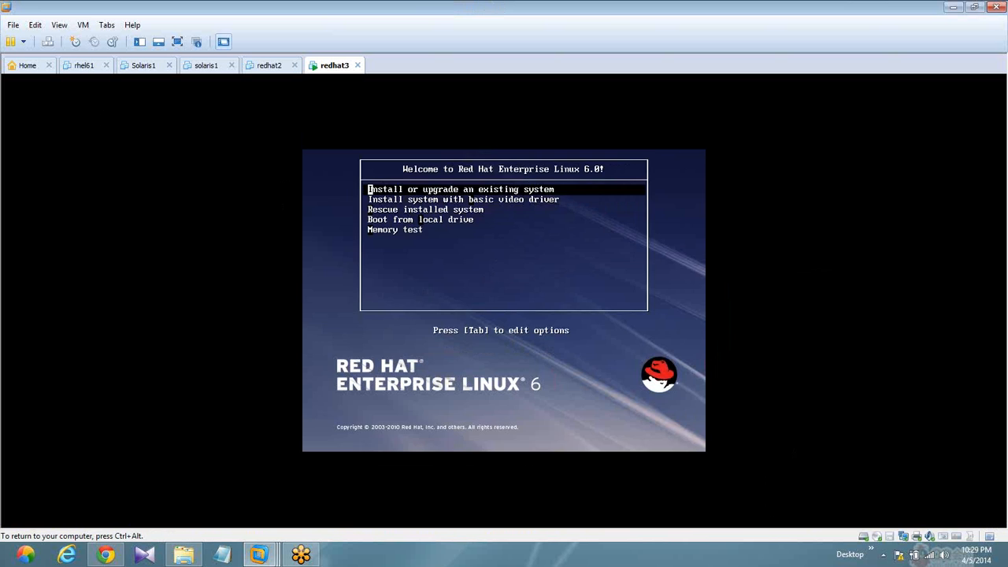
{"action": "key", "text": "Return"}
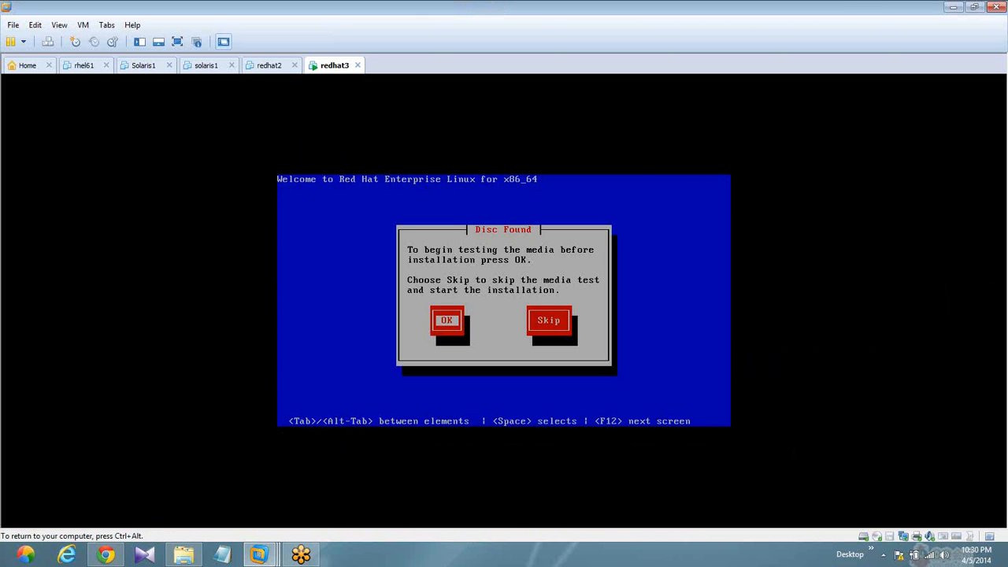
{"action": "key", "text": "Tab"}
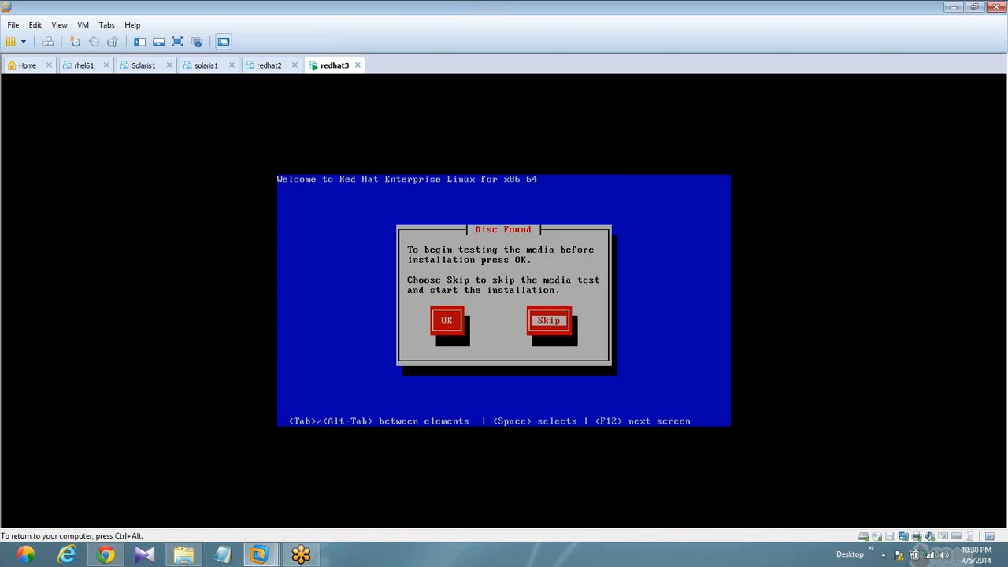
{"action": "key", "text": "Return"}
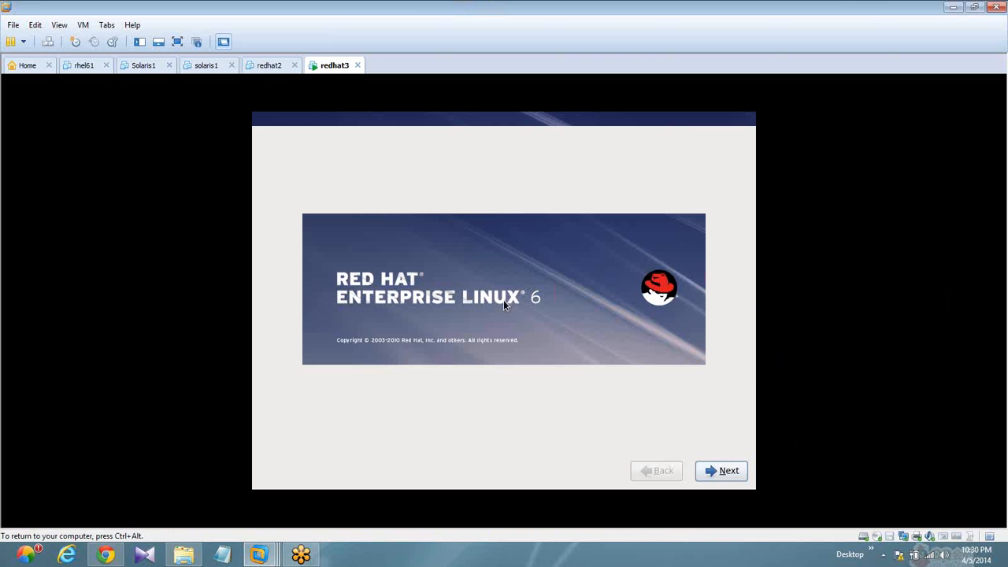
- Accept English as the installation language and U.S. English as the keyboard layout
{"action": "left_click", "coordinate": [722, 472]}
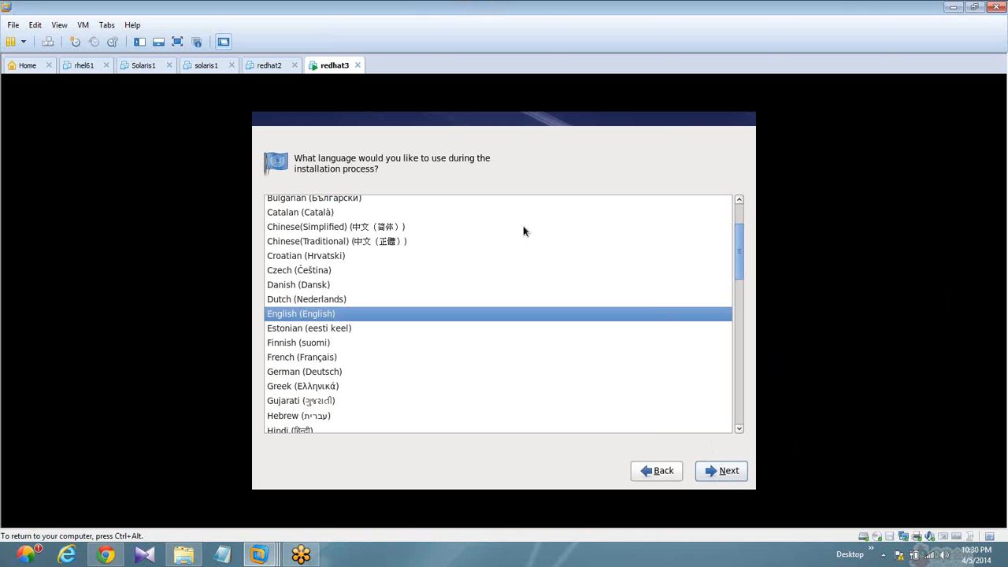
{"action": "left_click", "coordinate": [716, 472]}
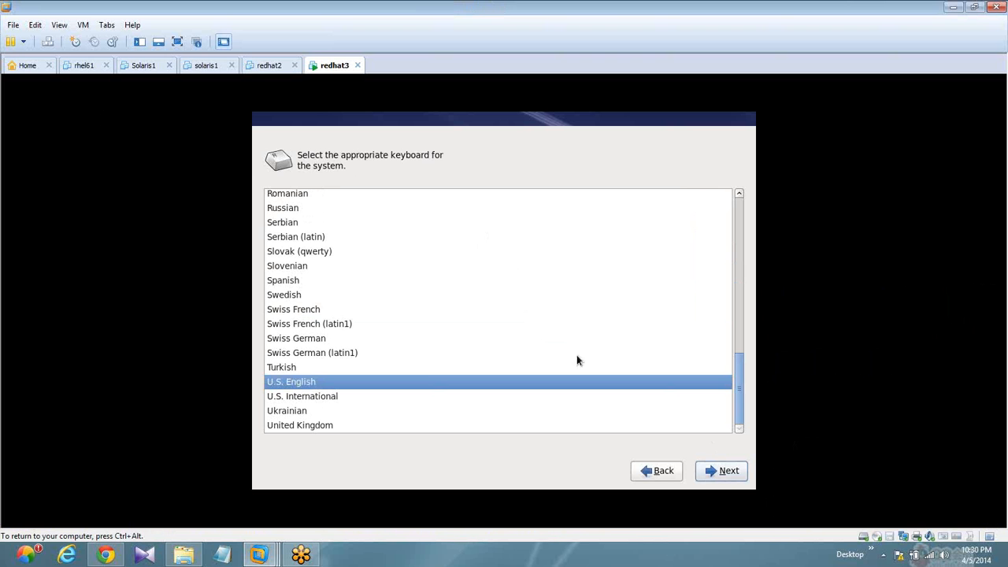
{"action": "left_click", "coordinate": [728, 476]}
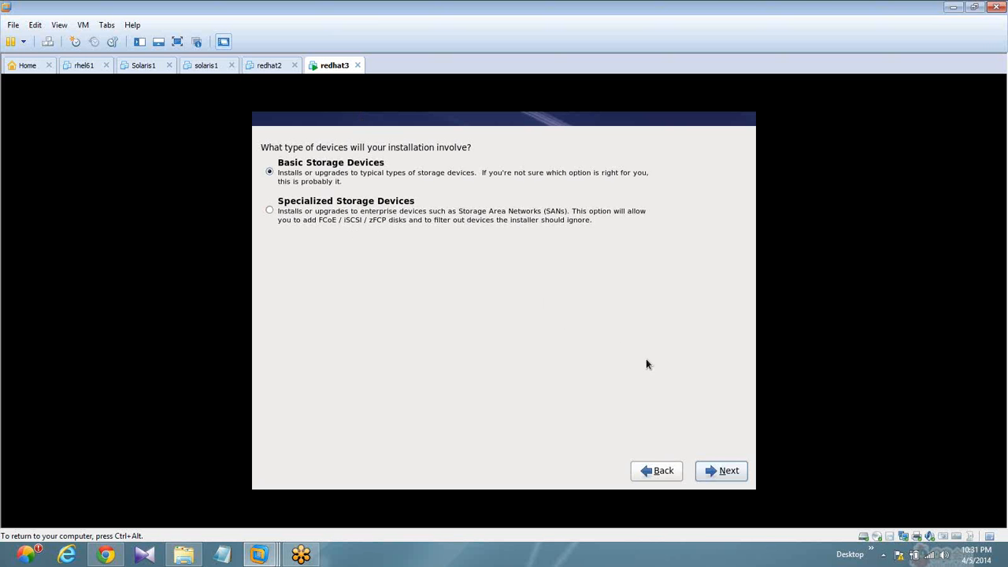
- Accept Basic Storage Devices for the installation and re-initialize all disks
{"action": "left_click", "coordinate": [704, 467]}
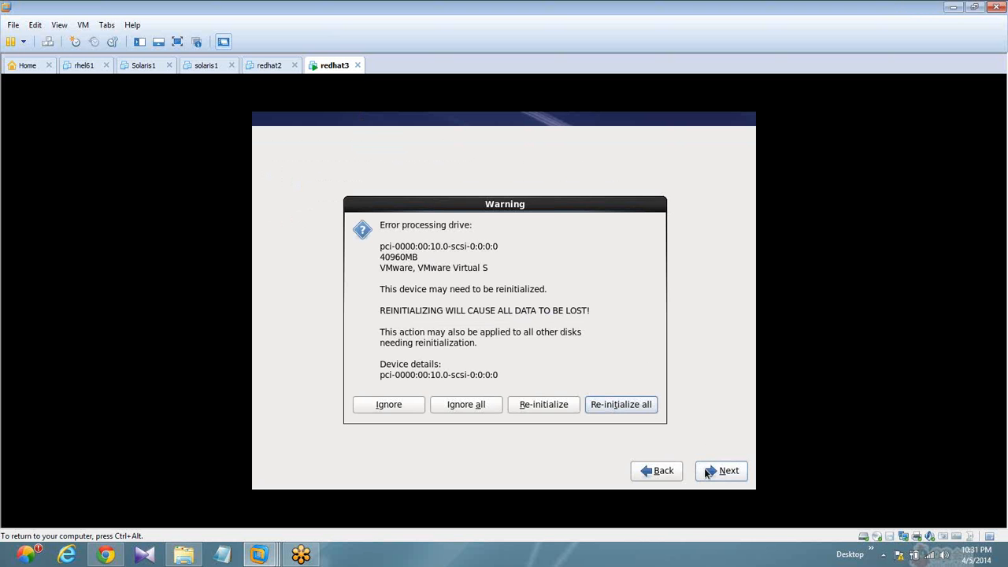
{"action": "left_click", "coordinate": [605, 406]}
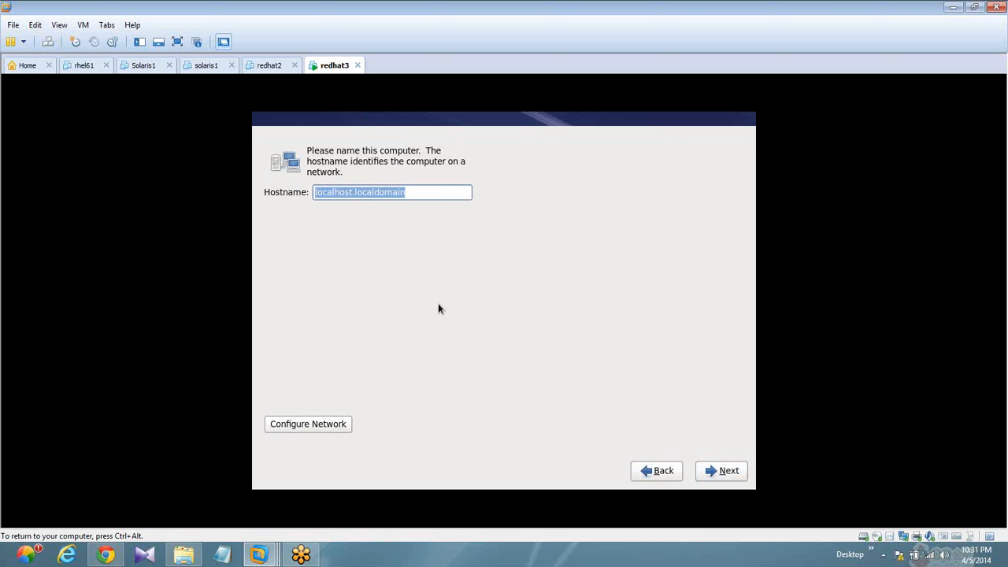
- Set the computer's hostname to redhat3.linux.com
{"action": "type", "text": "re"}
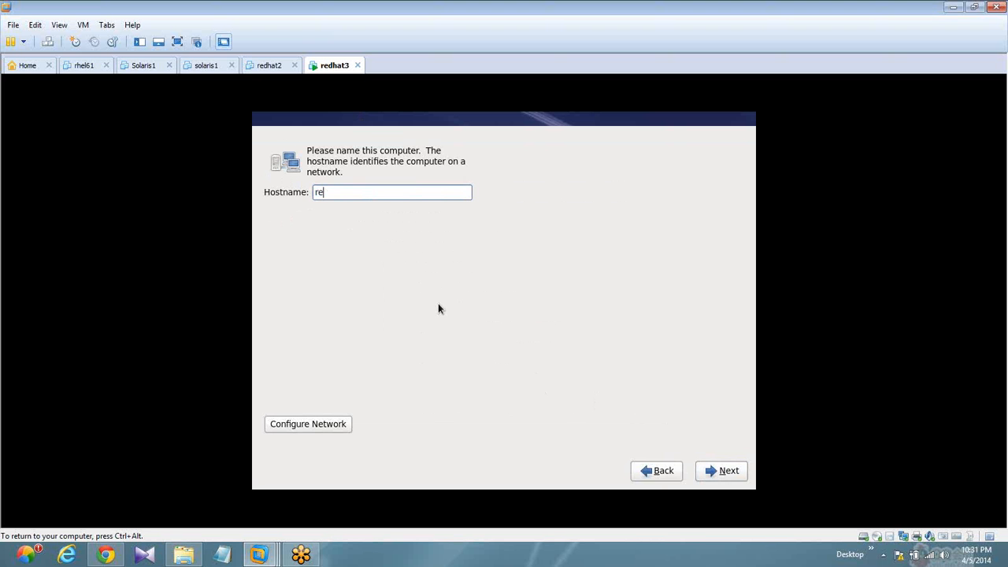
{"action": "type", "text": "dhat3.linux.com"}
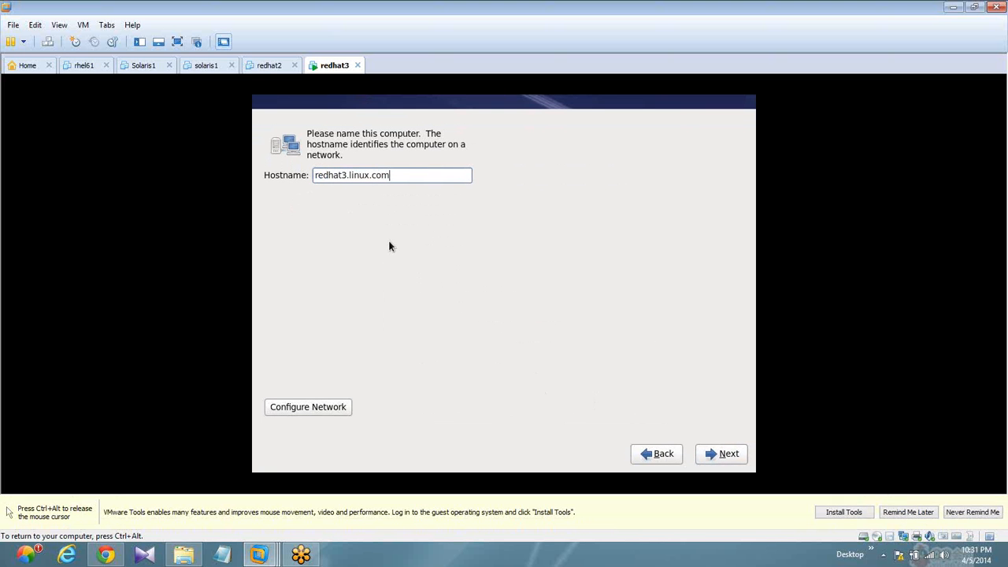
- Add a new wired network connection and set its IPv4 method to Manual
{"action": "left_click", "coordinate": [327, 408]}
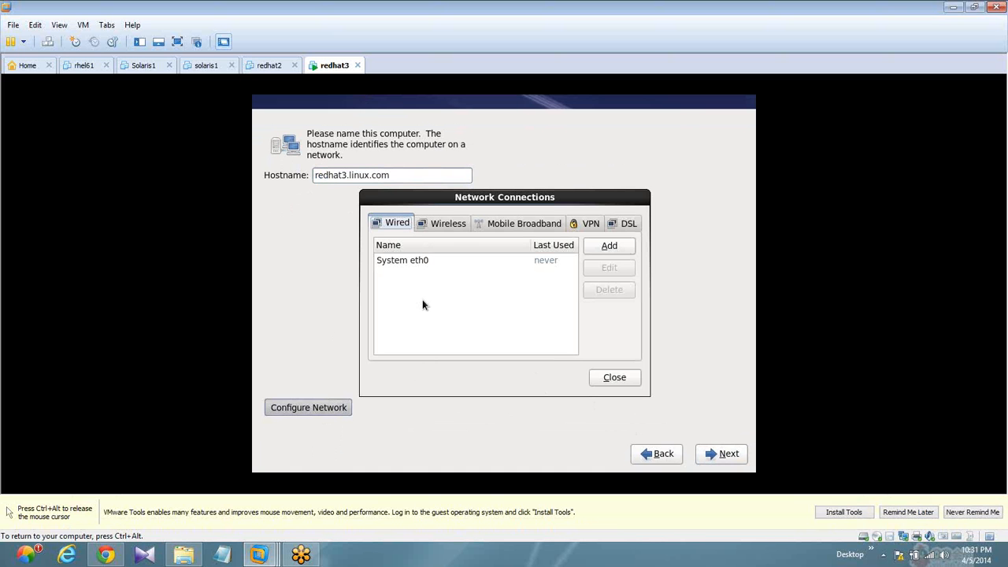
{"action": "left_click", "coordinate": [416, 265]}
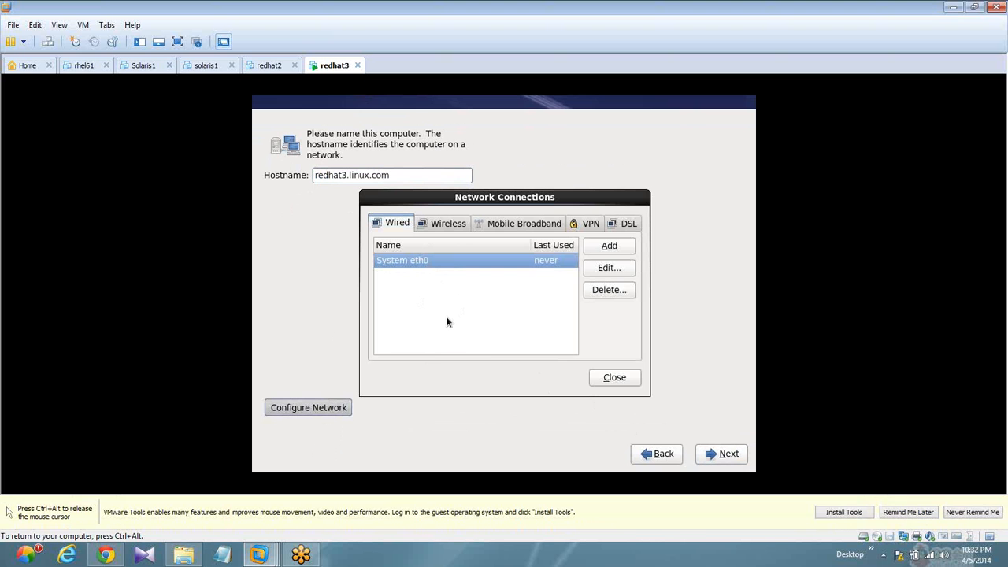
{"action": "left_click", "coordinate": [612, 247]}
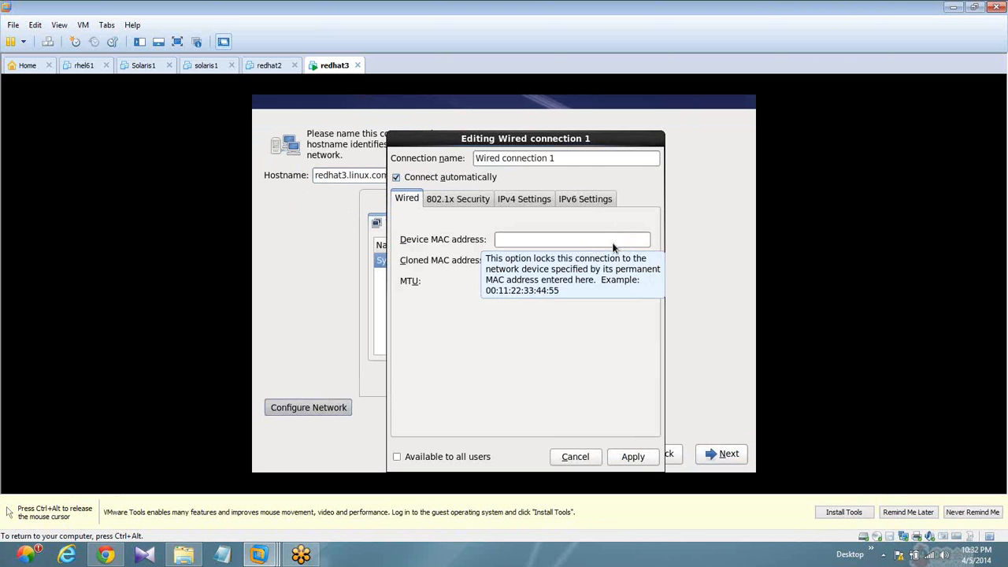
{"action": "left_click", "coordinate": [536, 201]}
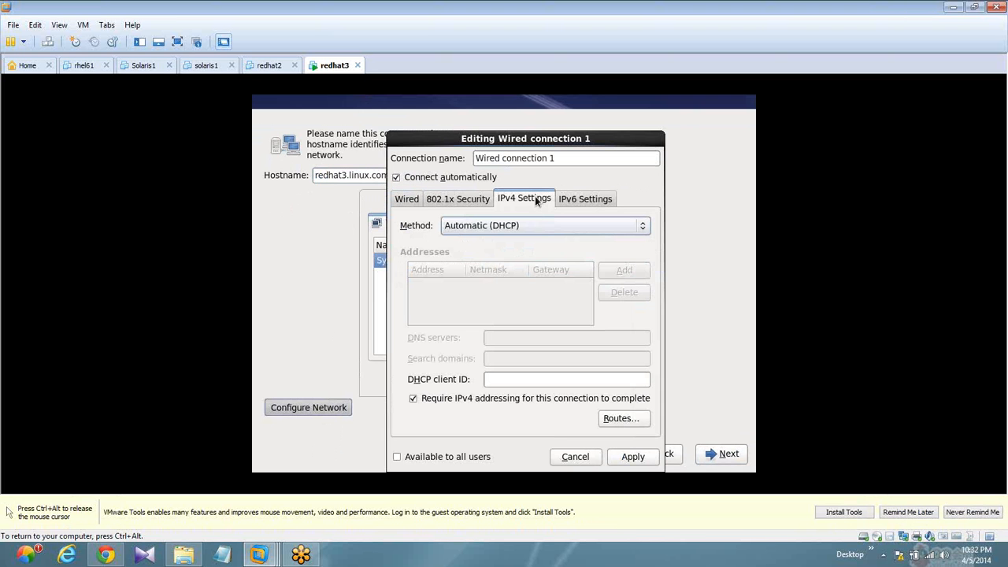
{"action": "left_click", "coordinate": [532, 225]}
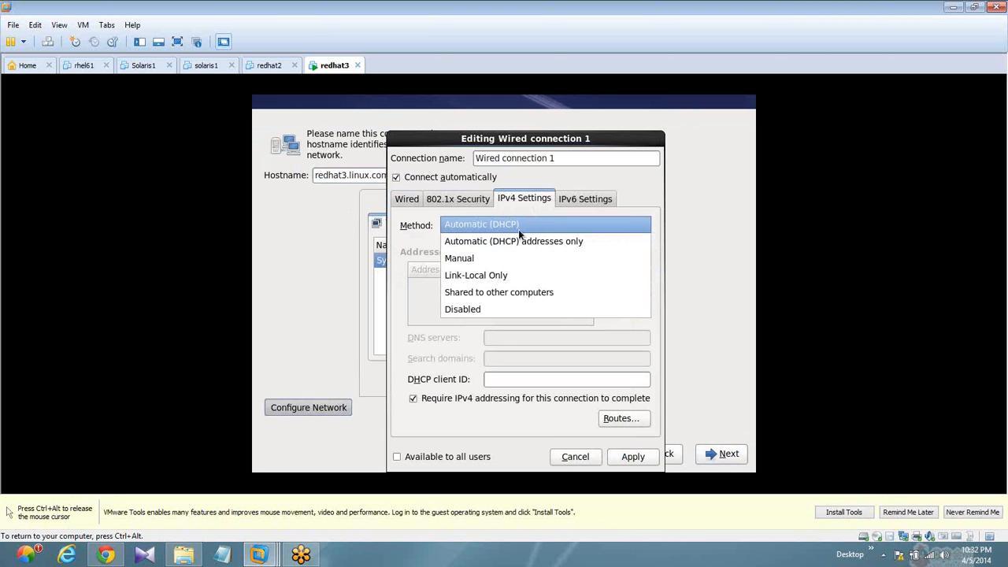
{"action": "left_click", "coordinate": [500, 258]}
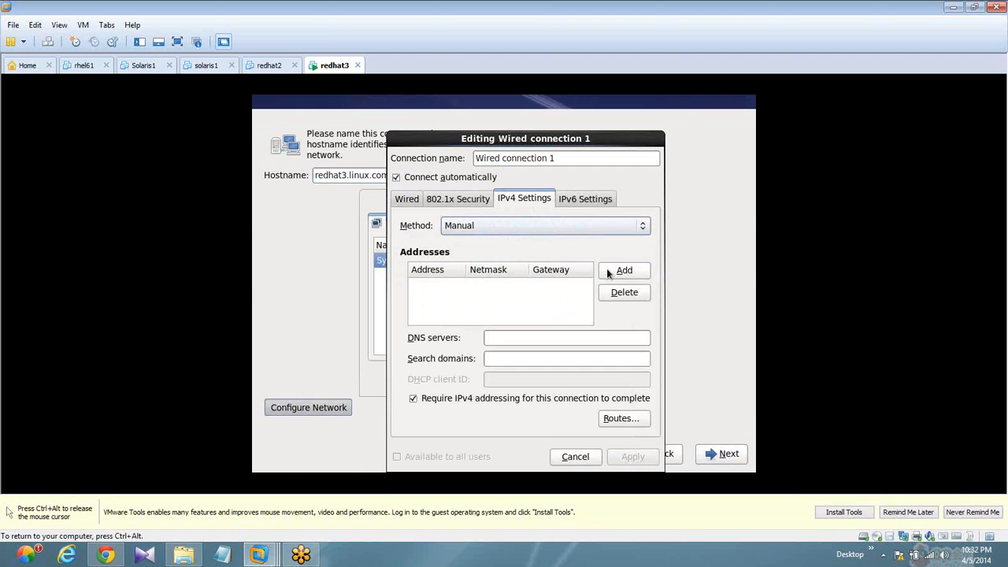
- Give the wired connection the static address 192.168.0.3 with netmask 24, apply it and close the network connections
{"action": "left_click", "coordinate": [642, 271]}
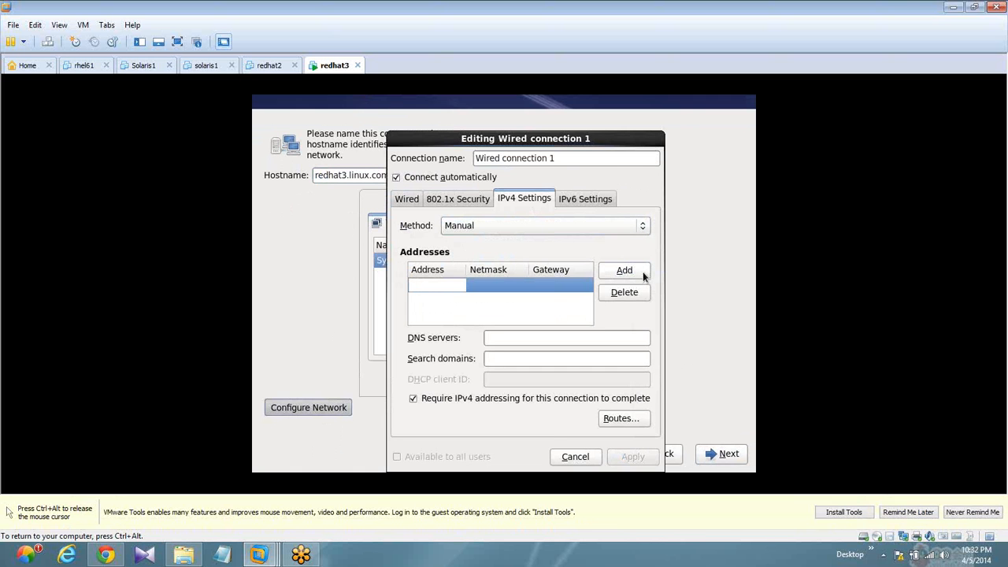
{"action": "type", "text": "192.168.0.3"}
{"action": "key", "text": "Return"}
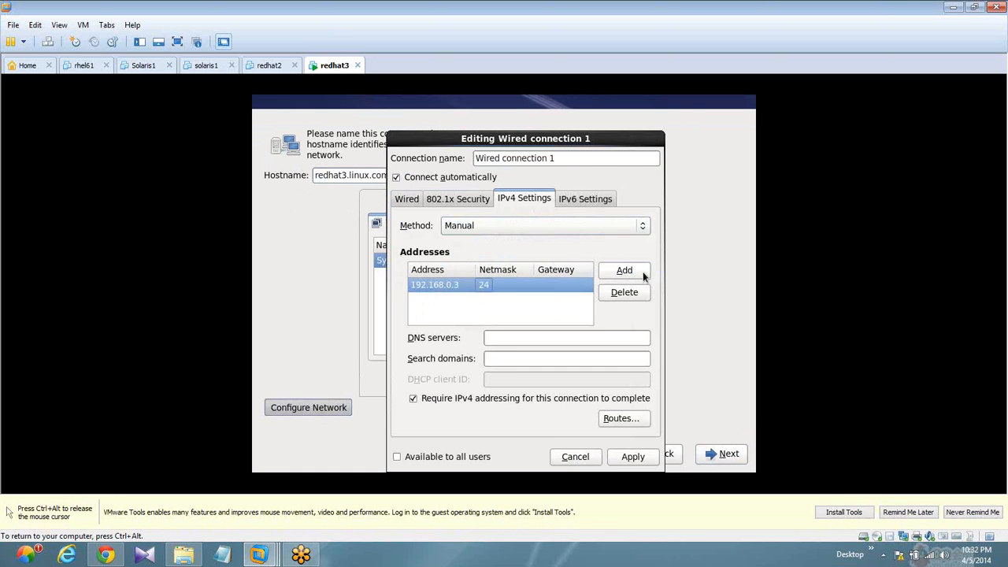
{"action": "left_click", "coordinate": [632, 456]}
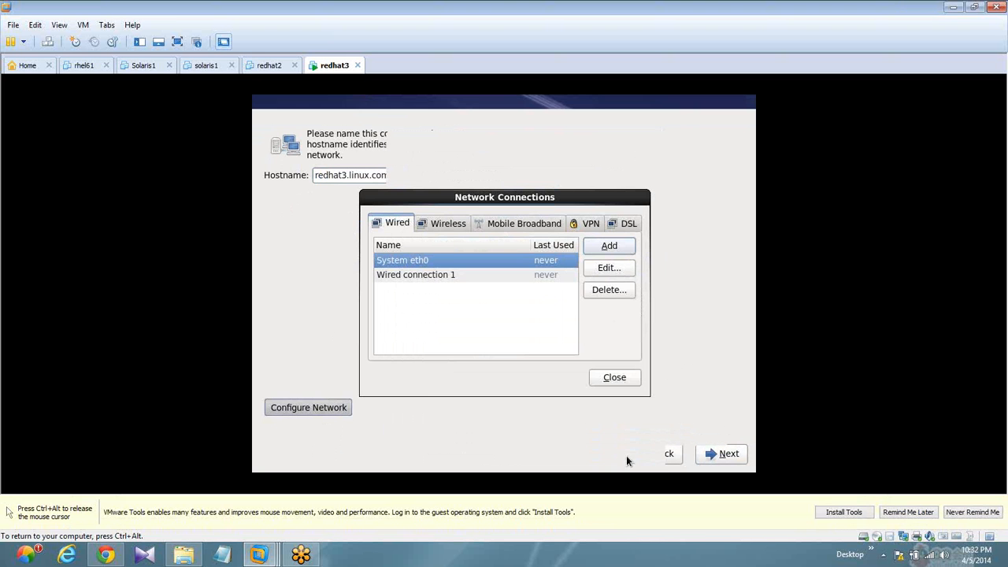
{"action": "left_click", "coordinate": [598, 378]}
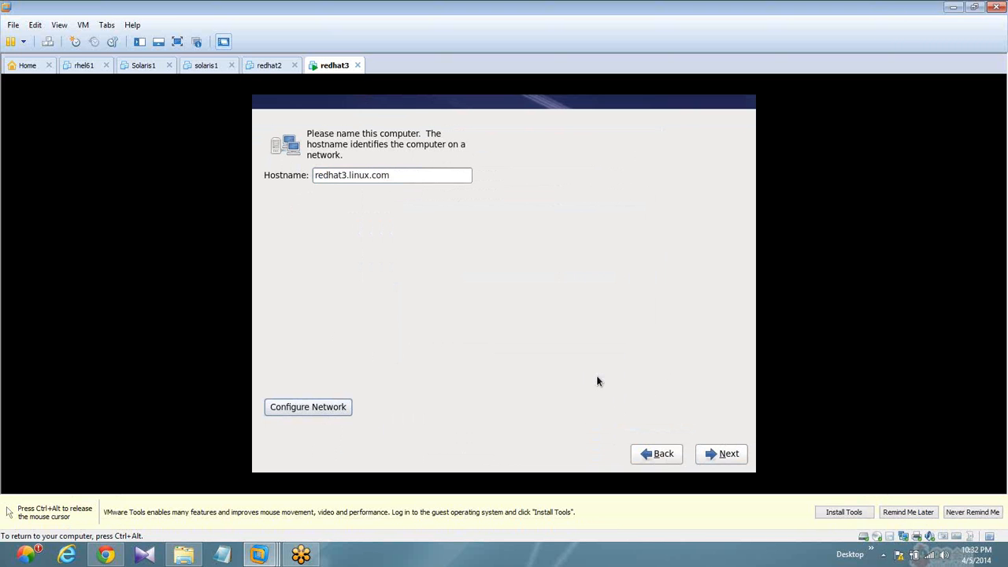
- Continue to the time zone selection and accept Asia/Kolkata as the nearest city
{"action": "left_click", "coordinate": [701, 456]}
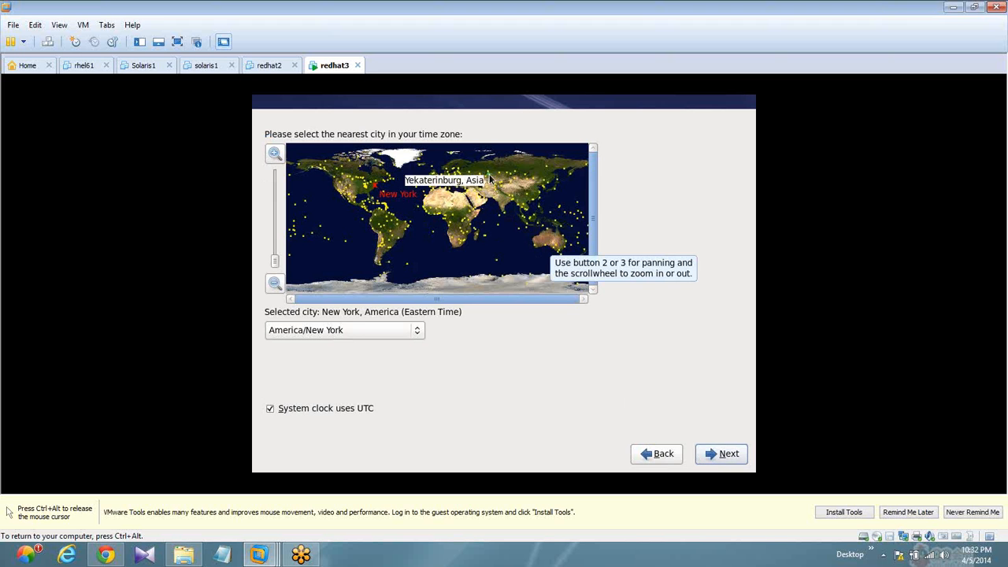
{"action": "left_click", "coordinate": [508, 207]}
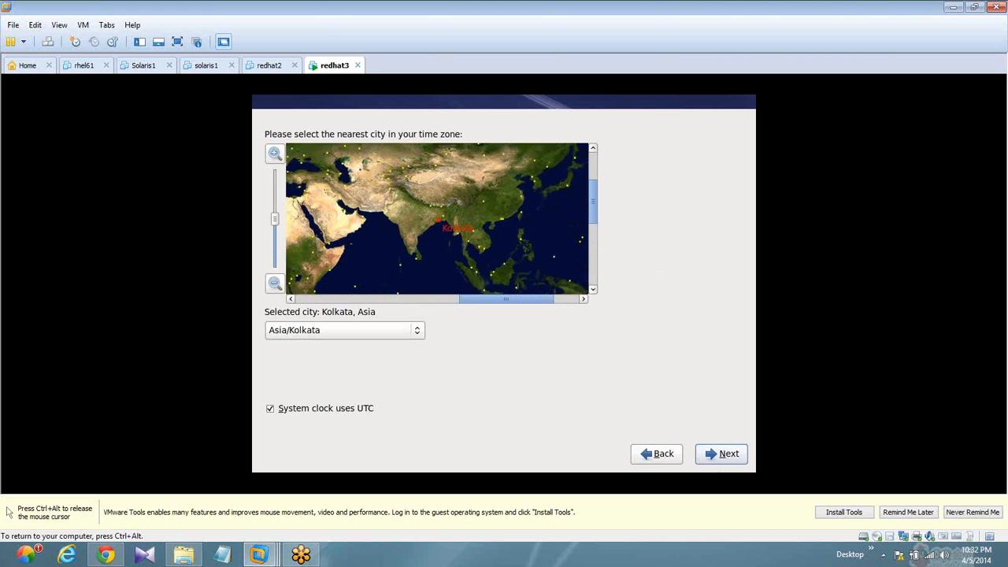
{"action": "left_click", "coordinate": [716, 453]}
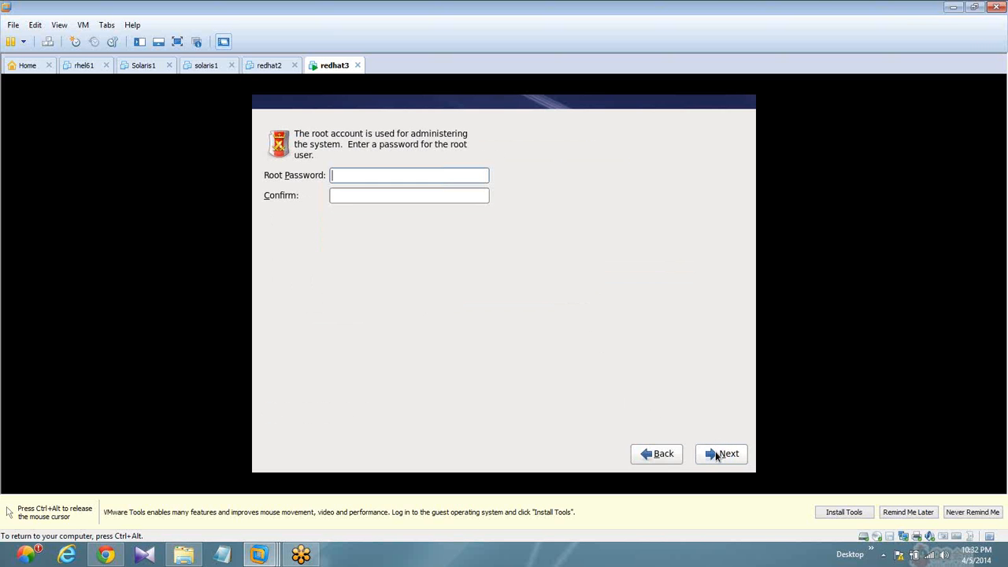
- Enter and confirm the root password, and continue to the installation type selection
{"action": "type", "text": "r"}
{"action": "key", "text": "BackSpace"}
{"action": "type", "text": "redhat1234"}
{"action": "key", "text": "Tab"}
{"action": "type", "text": "redhat1234"}
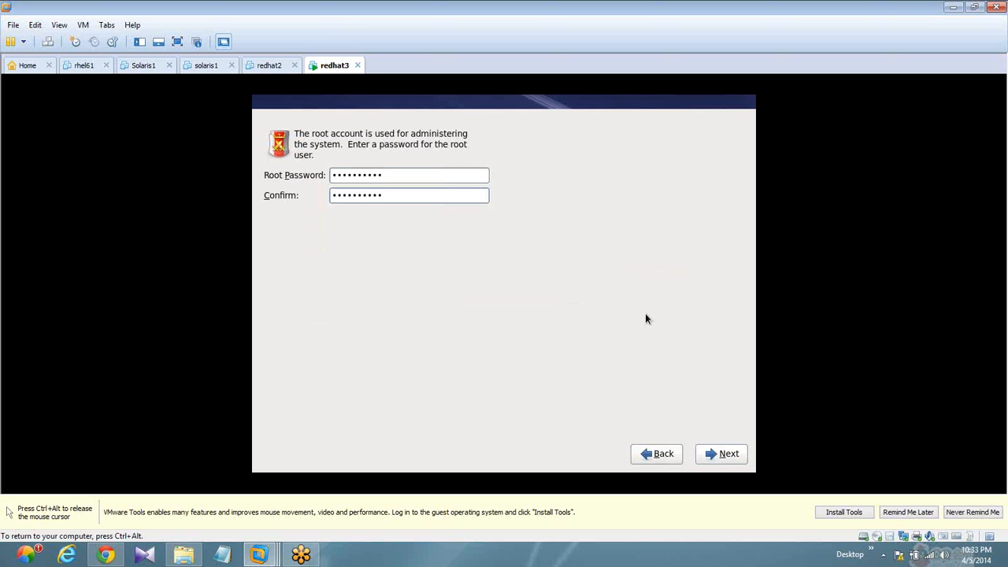
{"action": "left_click", "coordinate": [704, 449]}
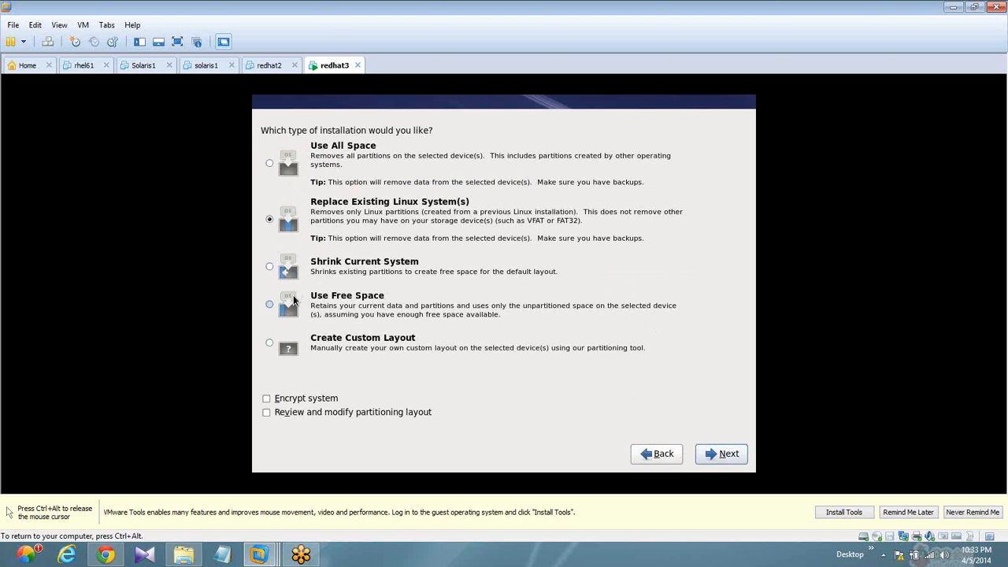
- Choose Create Custom Layout as the installation type and continue to the partitioning tool
{"action": "left_click", "coordinate": [269, 344]}
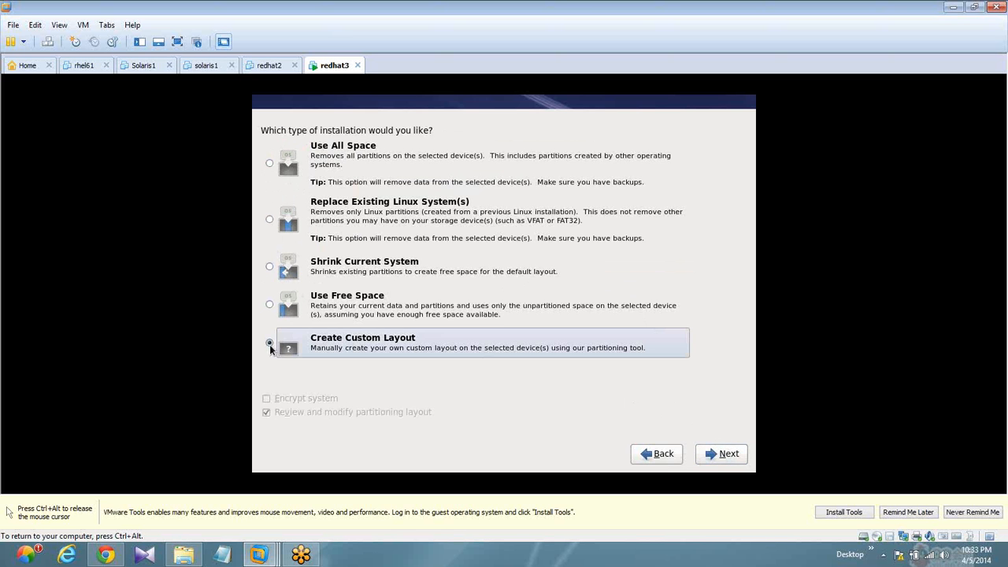
{"action": "left_click", "coordinate": [728, 454]}
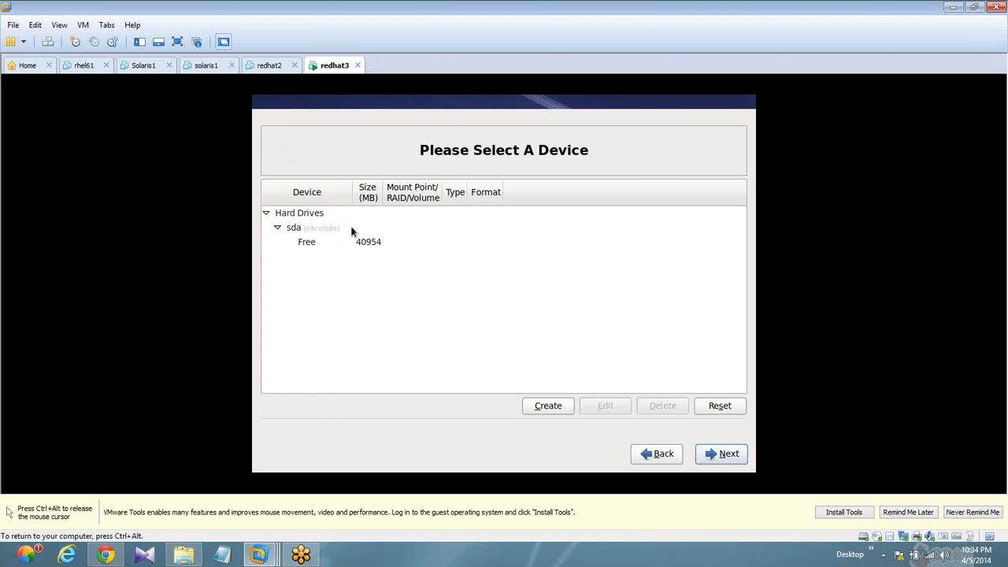
- Create a standard ext4 partition in sda's free space with mount point / and a fixed size of 15000 MB
{"action": "left_click", "coordinate": [363, 245]}
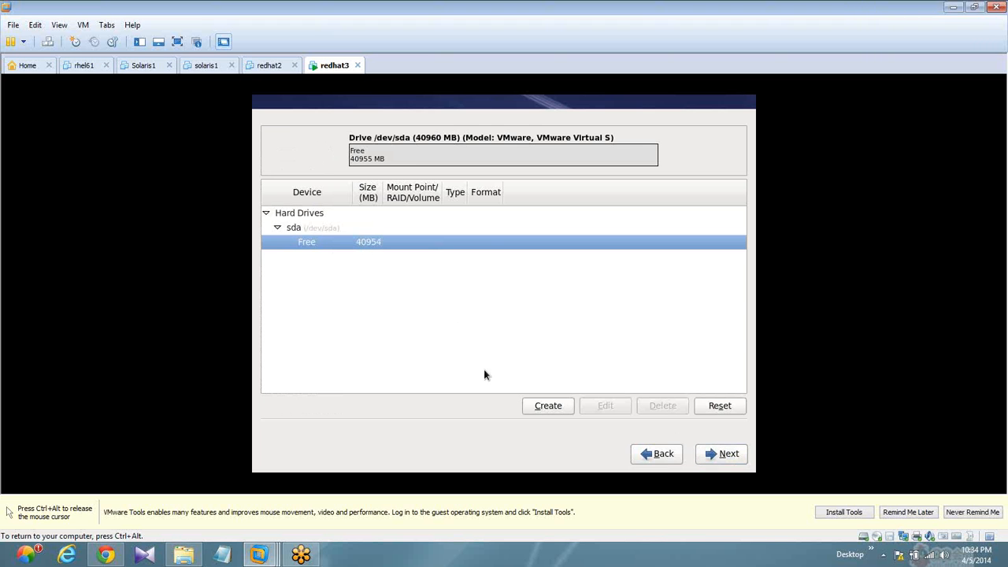
{"action": "left_click", "coordinate": [533, 405]}
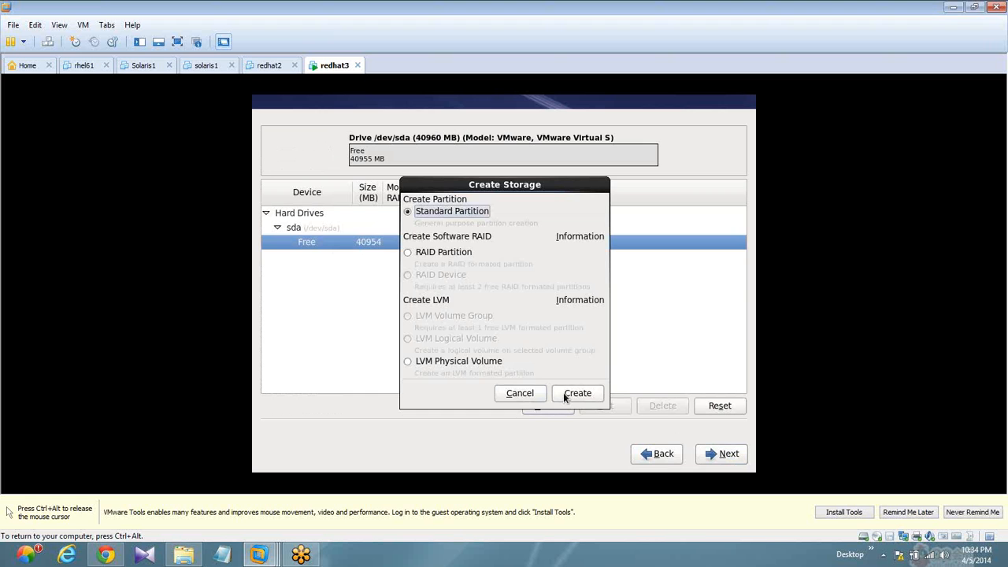
{"action": "left_click", "coordinate": [576, 393]}
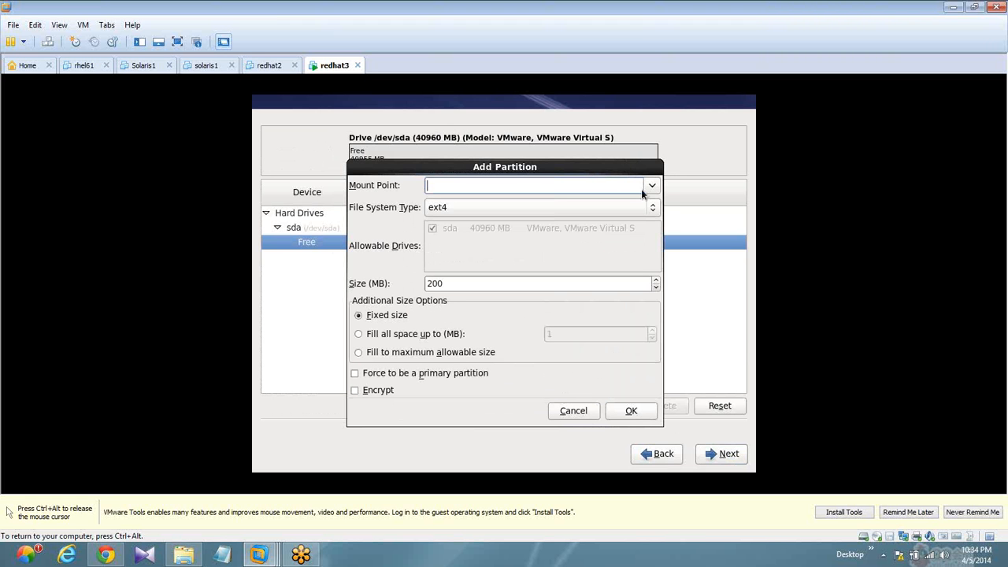
{"action": "left_click", "coordinate": [650, 185]}
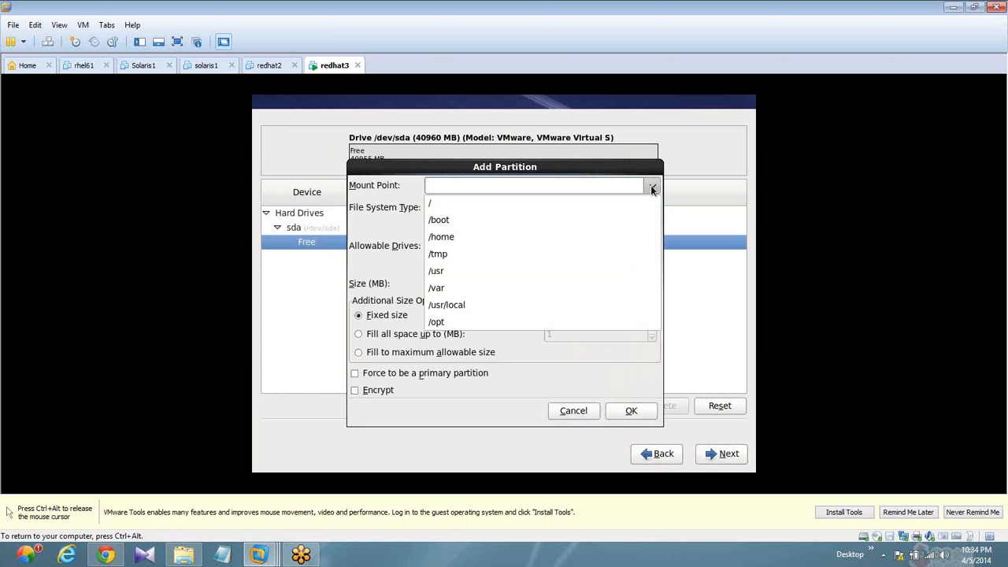
{"action": "left_click", "coordinate": [471, 204]}
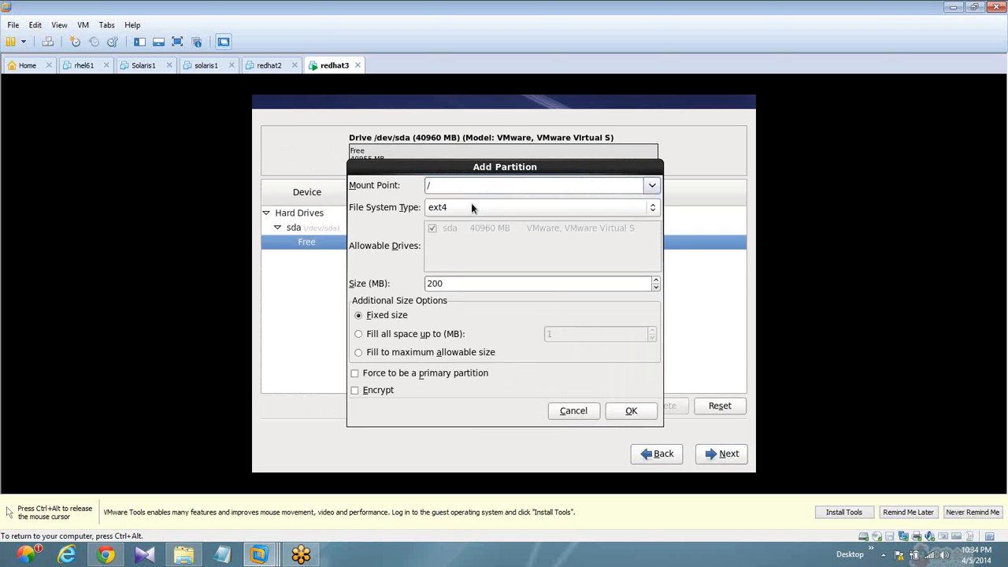
{"action": "left_click", "coordinate": [457, 286]}
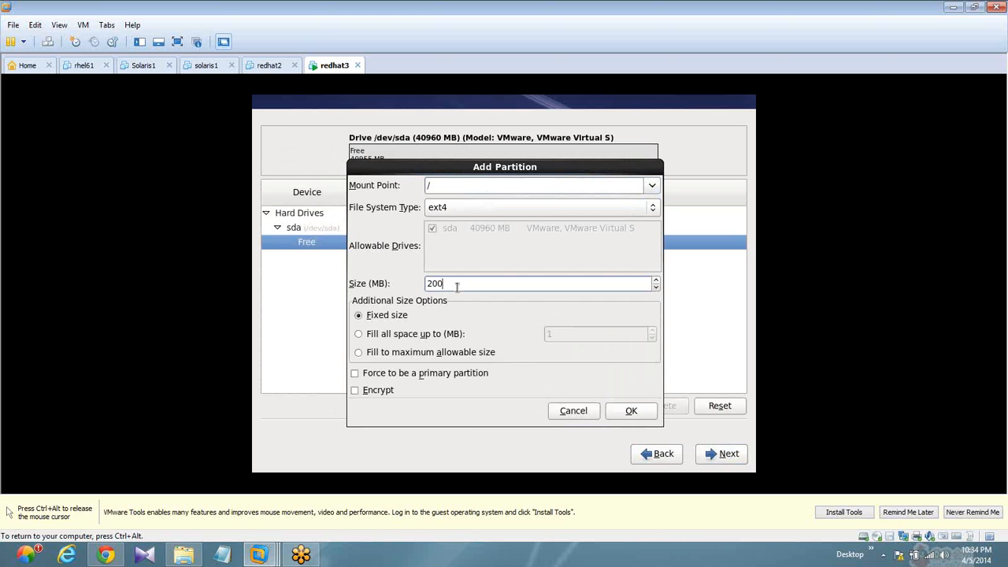
{"action": "key", "text": "BackSpace"}
{"action": "key", "text": "BackSpace"}
{"action": "key", "text": "BackSpace"}
{"action": "type", "text": "15000"}
{"action": "left_click", "coordinate": [626, 410]}
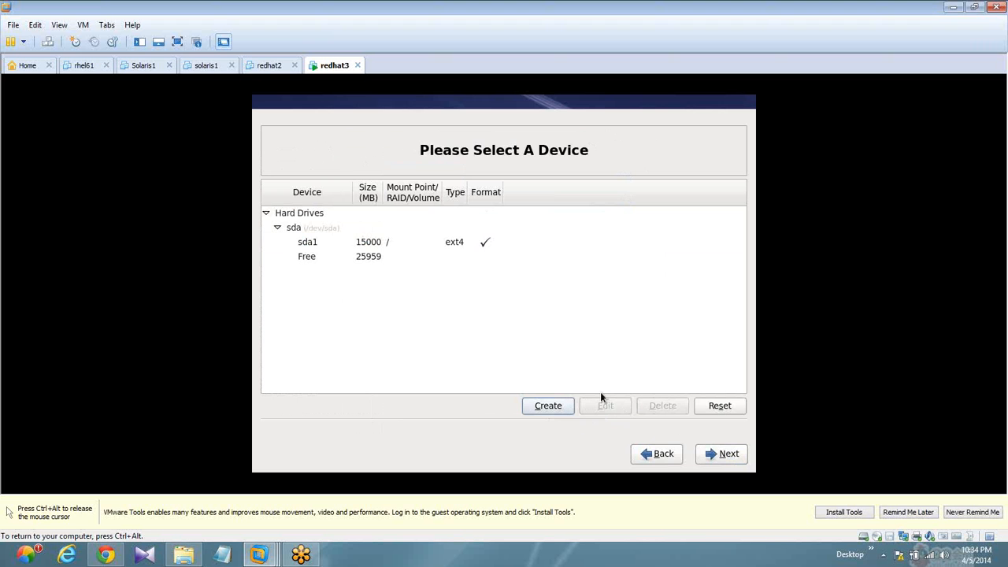
- Create a standard ext4 partition with mount point /boot and a fixed size of 200 MB
{"action": "left_click", "coordinate": [554, 406]}
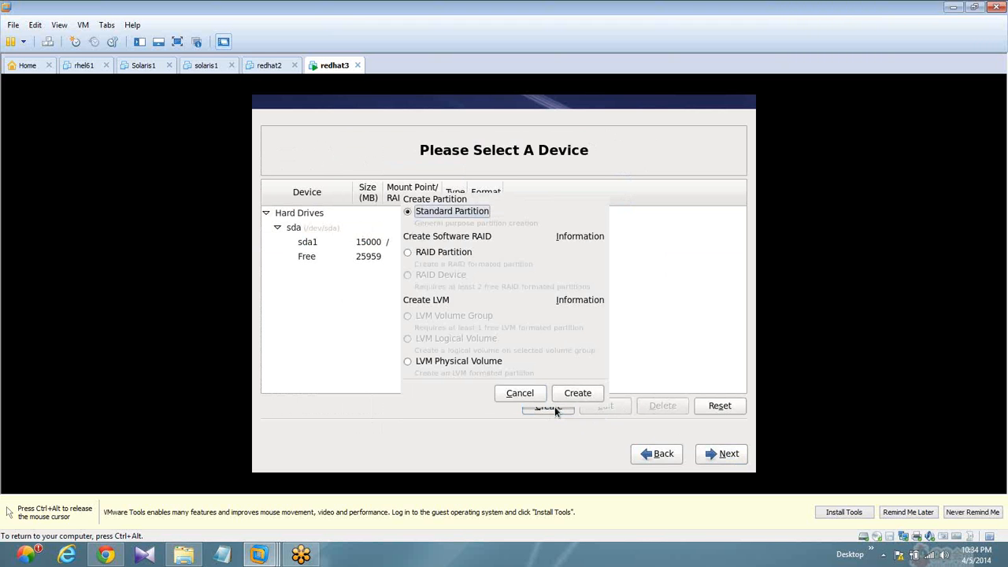
{"action": "left_click", "coordinate": [577, 394]}
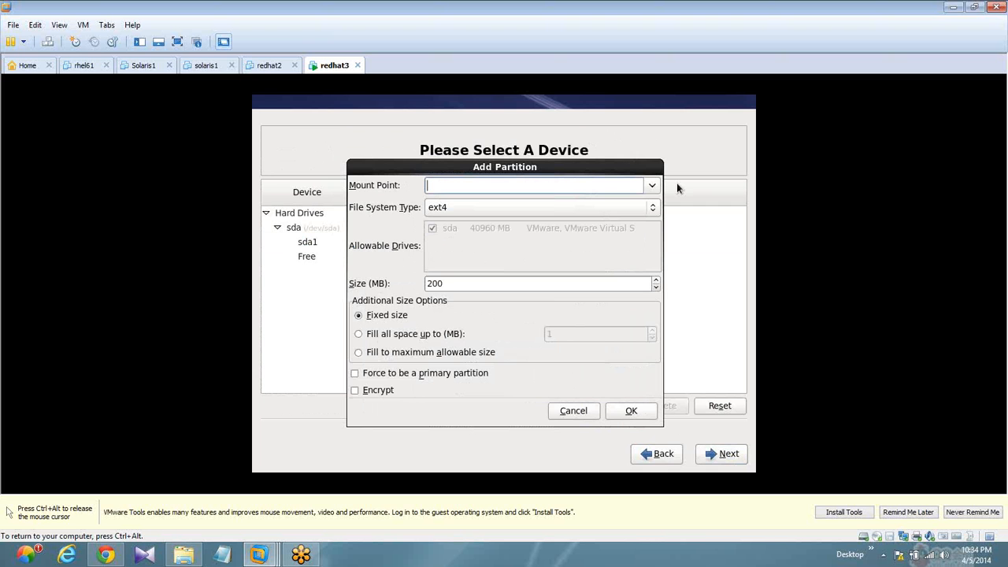
{"action": "type", "text": "/boot"}
{"action": "left_click", "coordinate": [629, 413]}
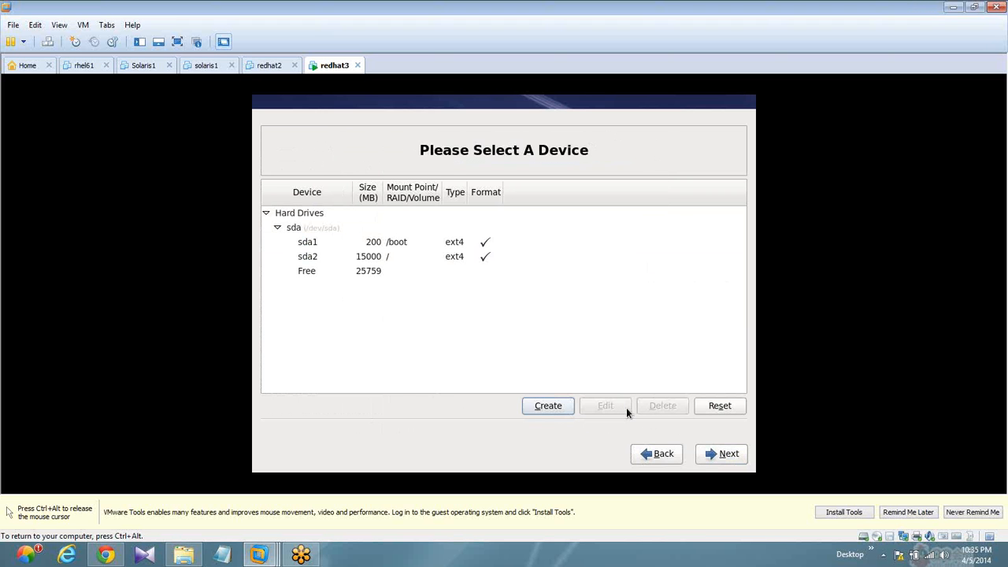
- Create a standard ext4 partition with mount point /home and a fixed size of 2000 MB
{"action": "key", "text": "Return"}
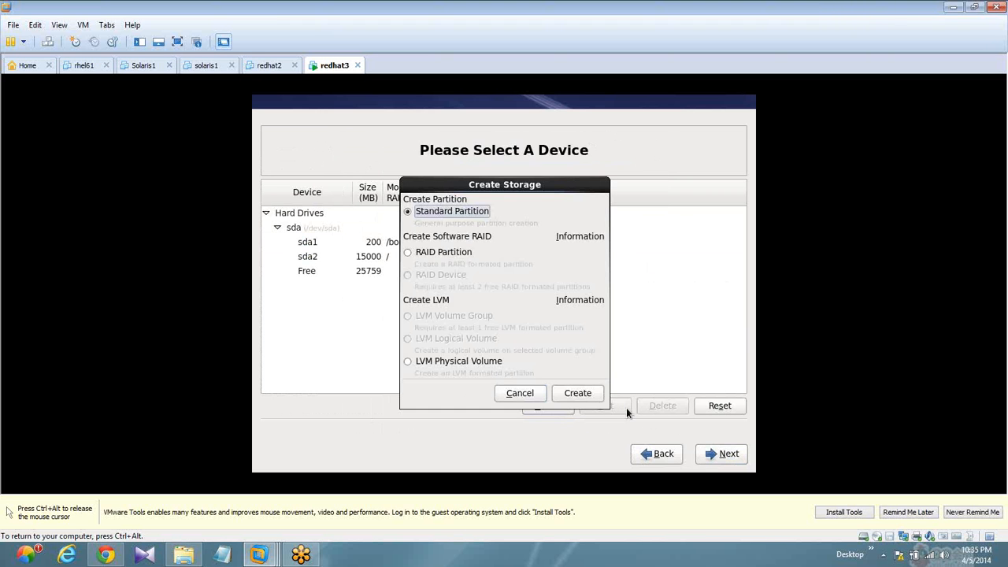
{"action": "left_click", "coordinate": [579, 393]}
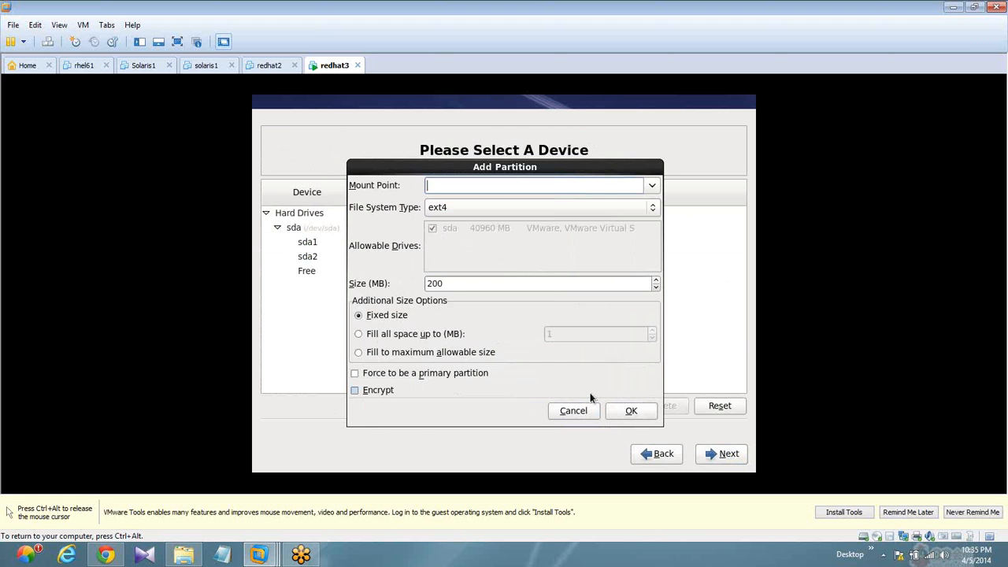
{"action": "type", "text": "/home"}
{"action": "key", "text": "Tab"}
{"action": "key", "text": "Tab"}
{"action": "key", "text": "Tab"}
{"action": "key", "text": "Tab"}
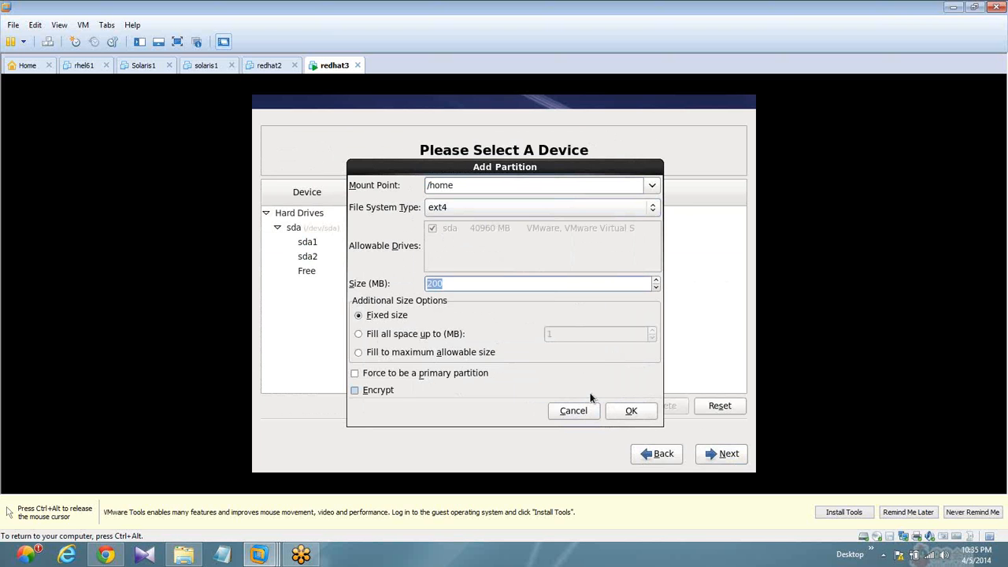
{"action": "type", "text": "2000"}
{"action": "key", "text": "Return"}
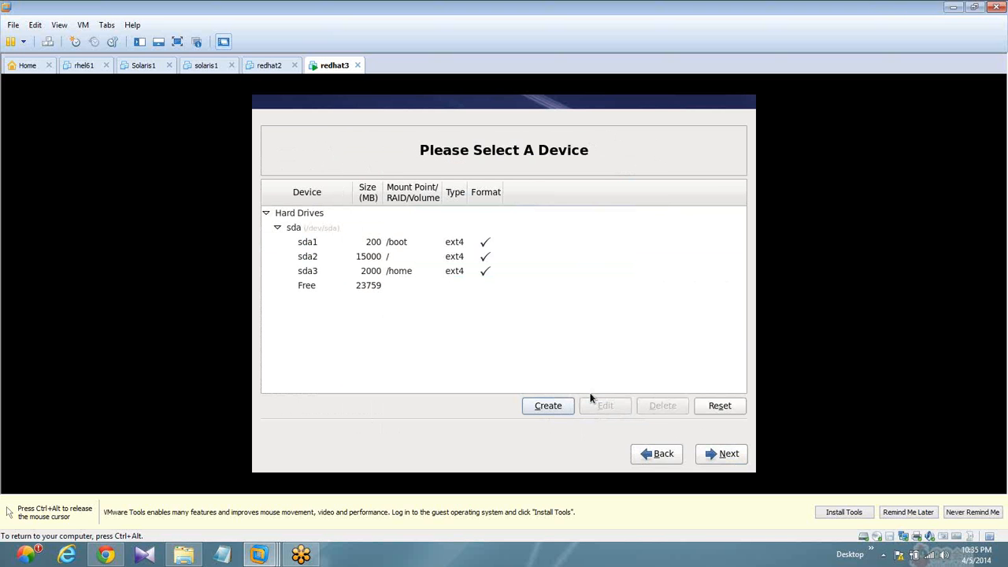
- Create a standard ext4 partition with mount point /usr and a fixed size of 4000 MB
{"action": "key", "text": "Return"}
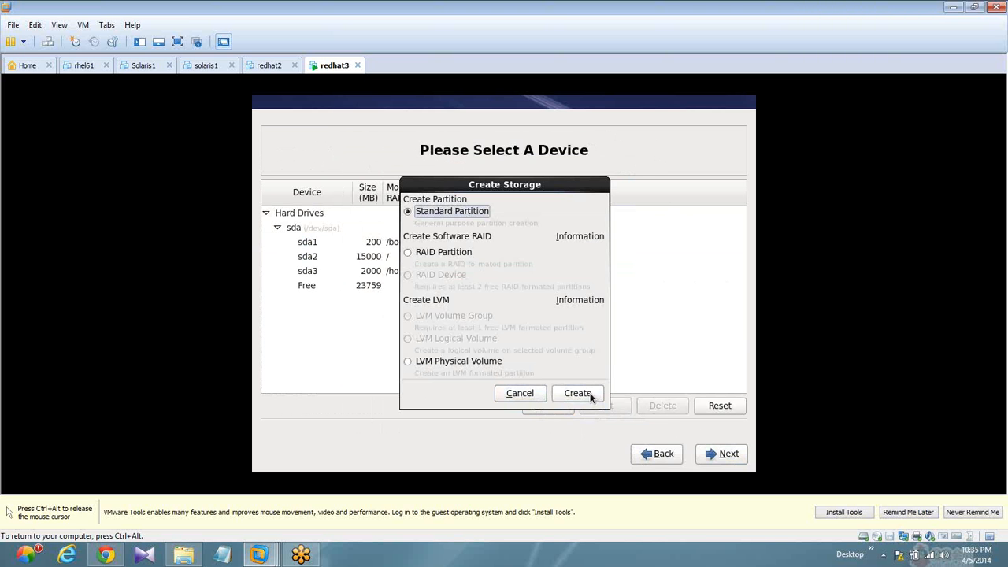
{"action": "left_click", "coordinate": [591, 396]}
{"action": "type", "text": "/"}
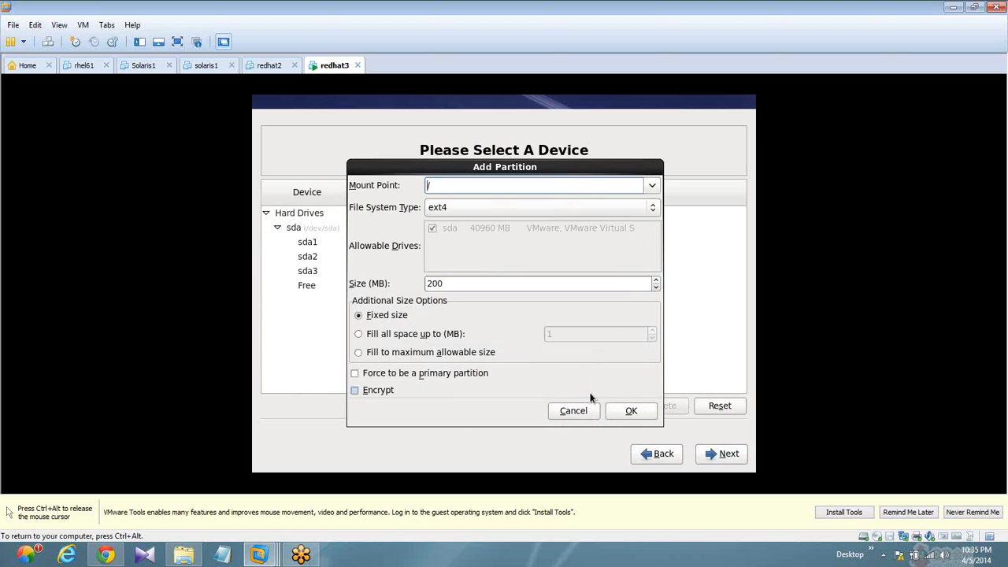
{"action": "type", "text": "usr"}
{"action": "key", "text": "Tab"}
{"action": "key", "text": "Tab"}
{"action": "key", "text": "Tab"}
{"action": "key", "text": "Tab"}
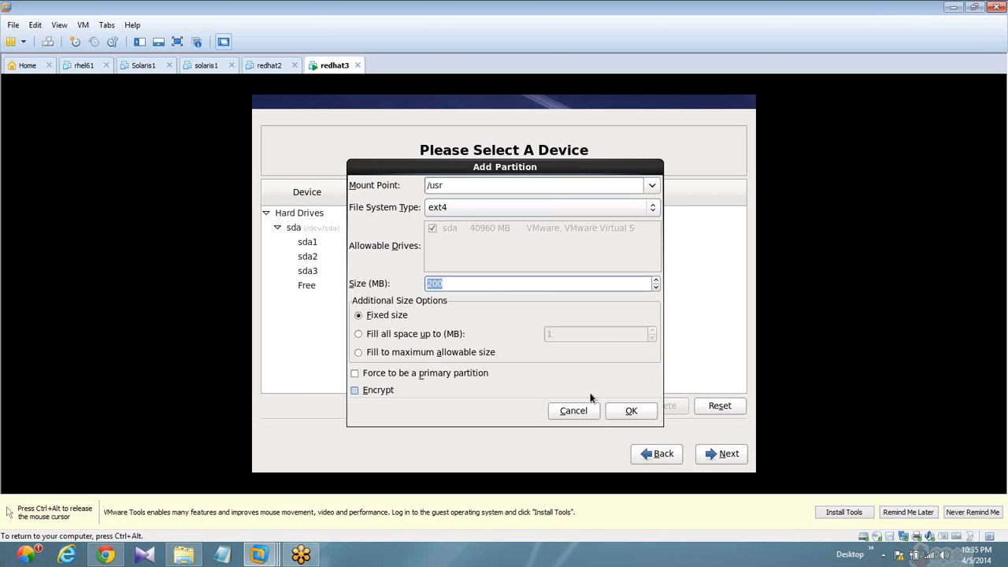
{"action": "type", "text": "4000"}
{"action": "key", "text": "Return"}
{"action": "key", "text": "Return"}
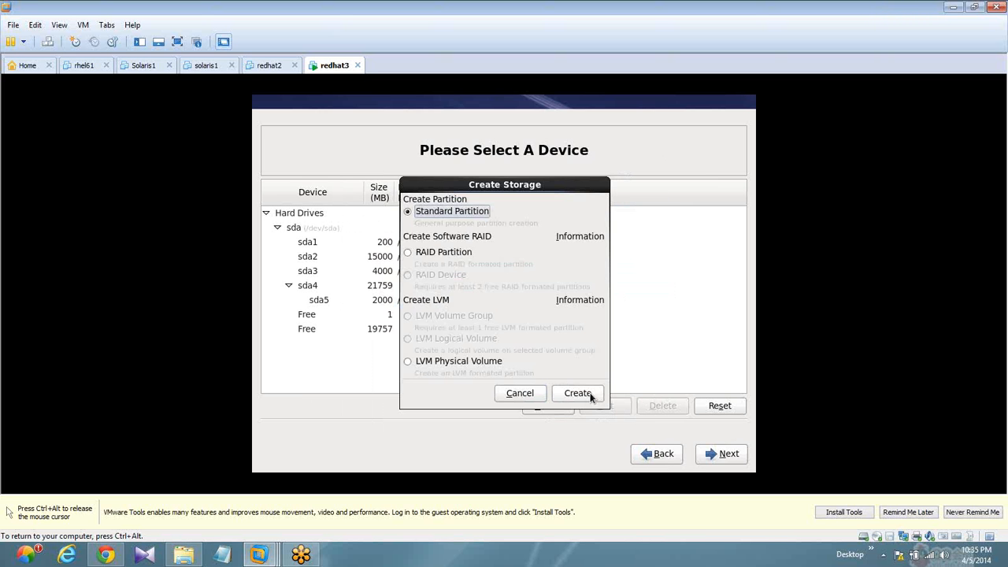
- Create a standard ext4 partition with mount point /var and a fixed size of 6000 MB
{"action": "left_click", "coordinate": [590, 395]}
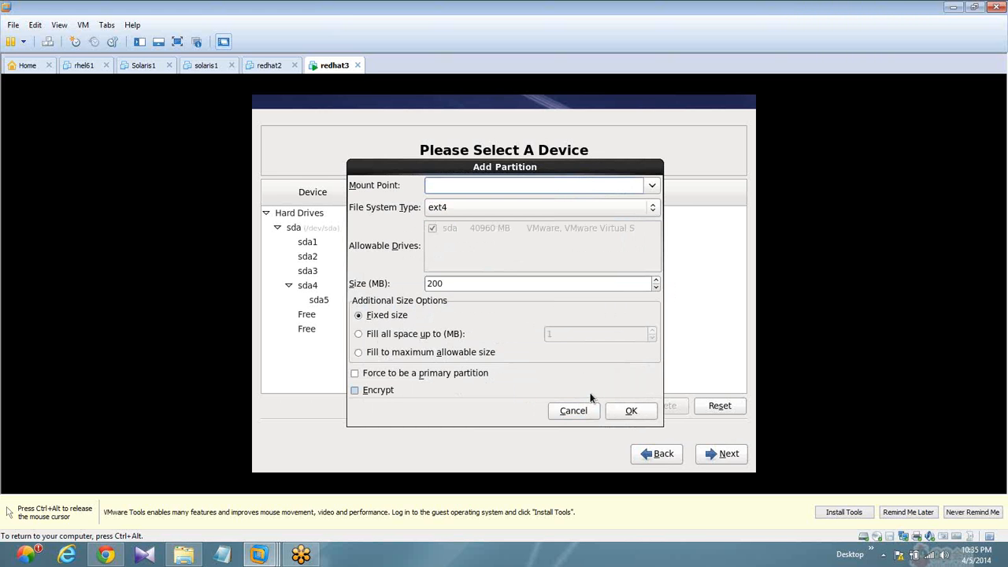
{"action": "key", "text": "Down"}
{"action": "key", "text": "Down"}
{"action": "key", "text": "Down"}
{"action": "key", "text": "Down"}
{"action": "key", "text": "Down"}
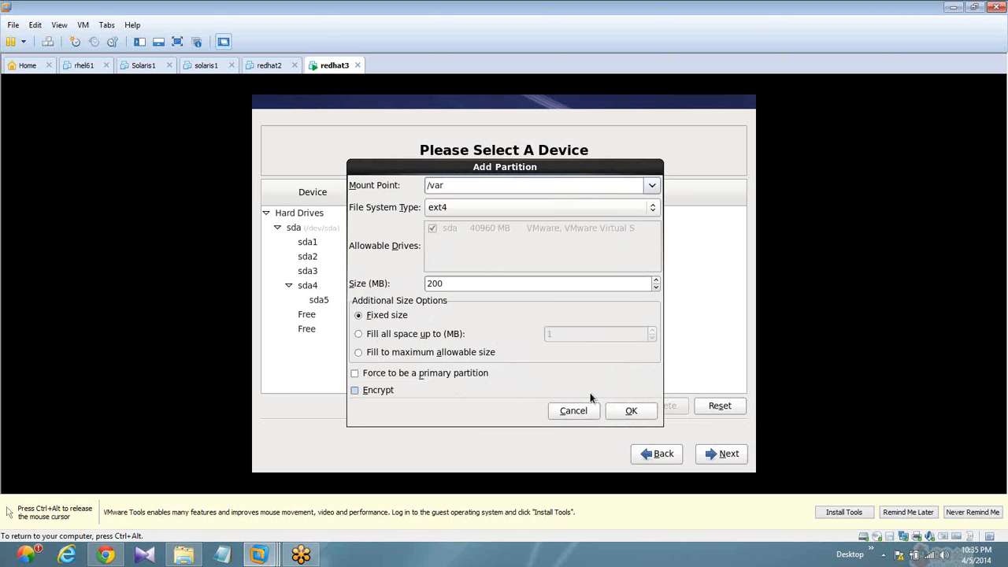
{"action": "key", "text": "Tab"}
{"action": "key", "text": "Tab"}
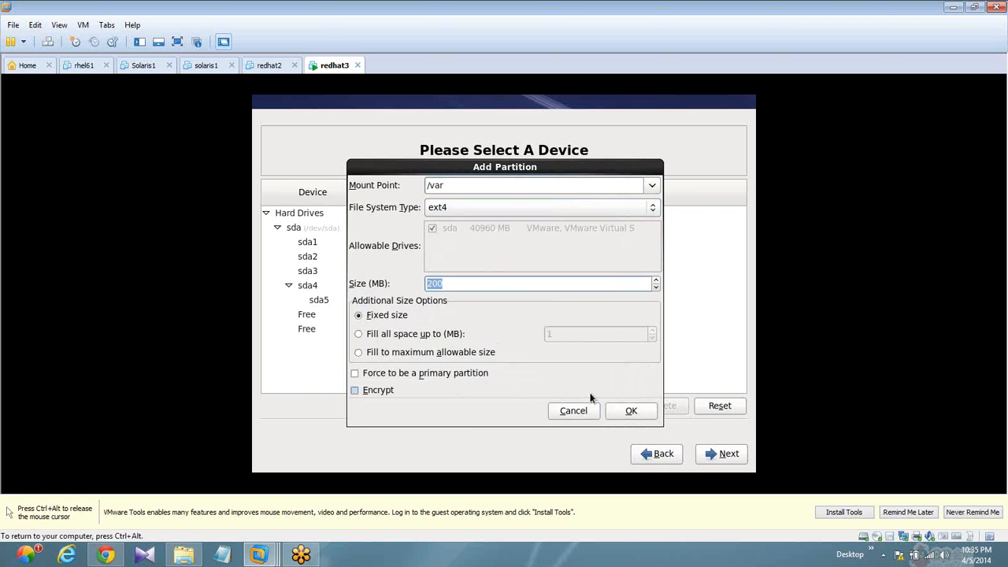
{"action": "type", "text": "6000"}
{"action": "left_click", "coordinate": [617, 406]}
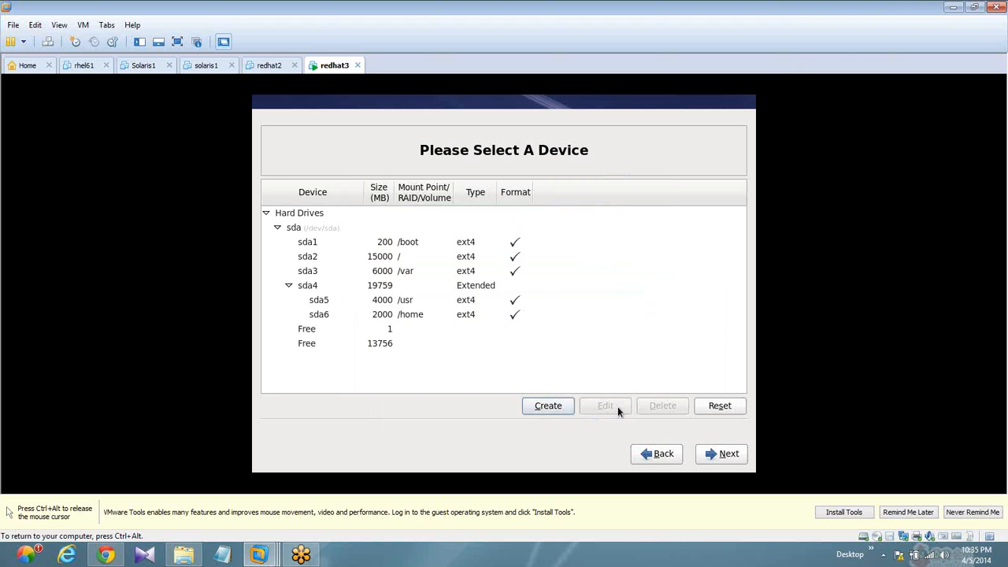
- Create a standard swap partition with a fixed size of 3000 MB
{"action": "left_click", "coordinate": [549, 406]}
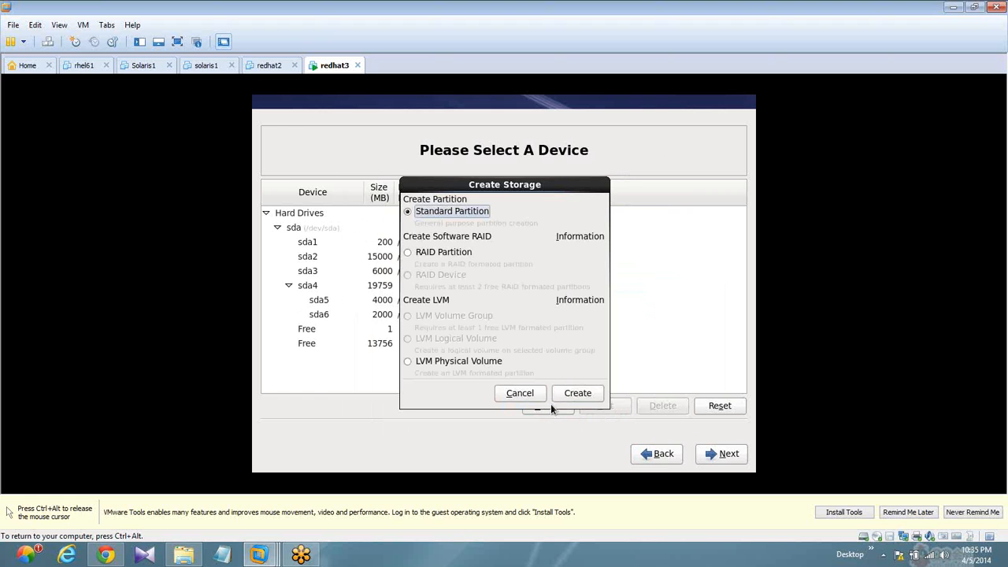
{"action": "left_click", "coordinate": [575, 393]}
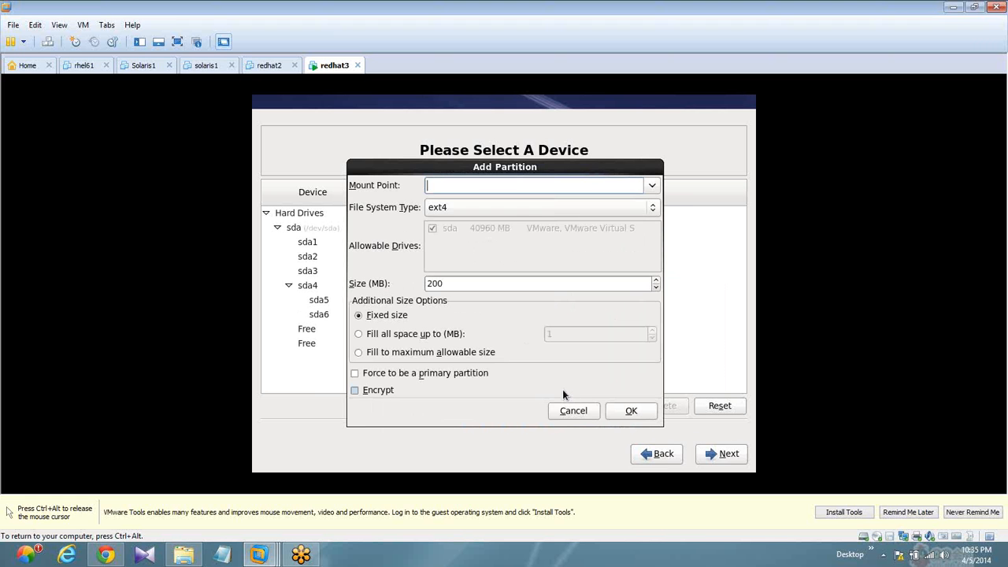
{"action": "left_click", "coordinate": [651, 206]}
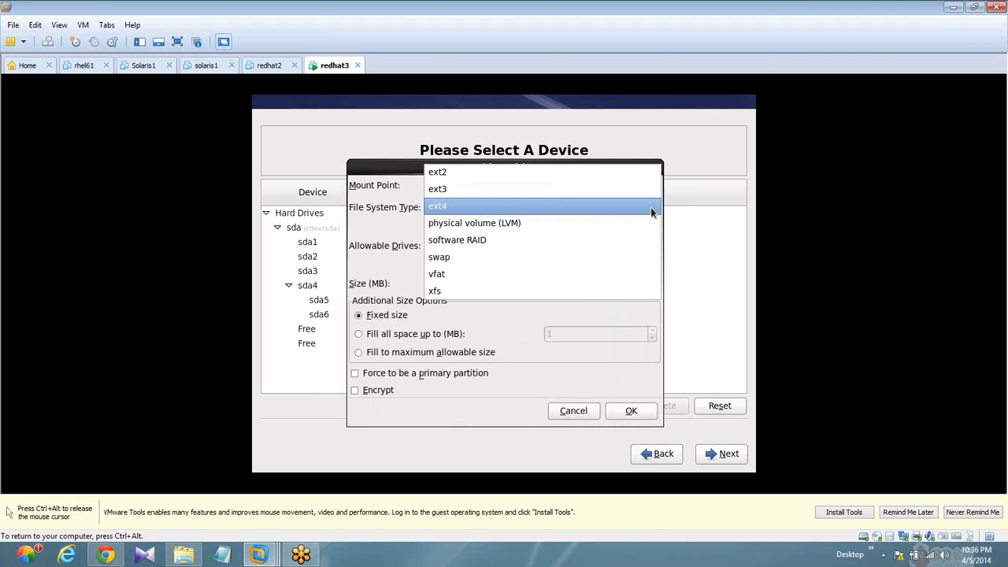
{"action": "left_click", "coordinate": [540, 257]}
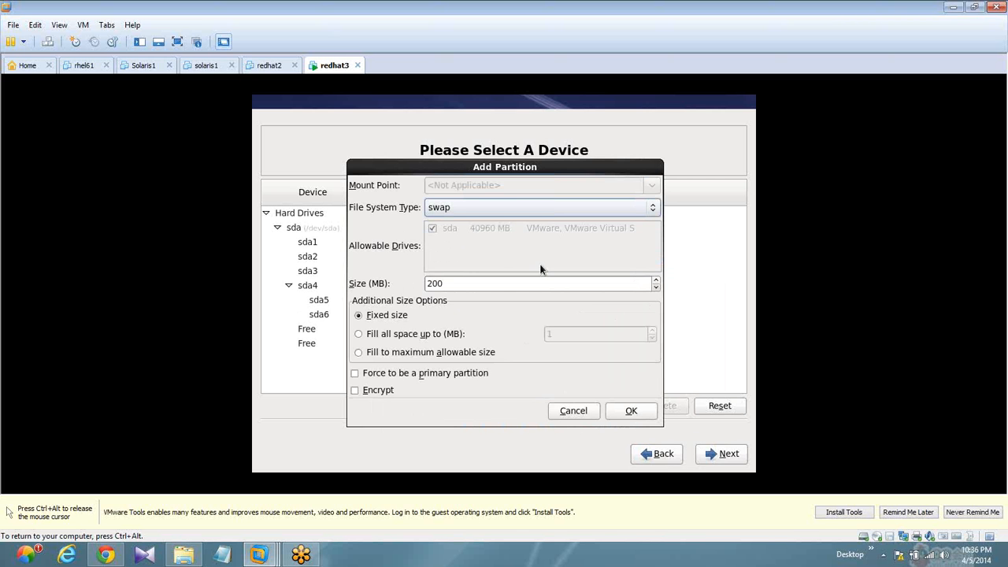
{"action": "left_click", "coordinate": [493, 280]}
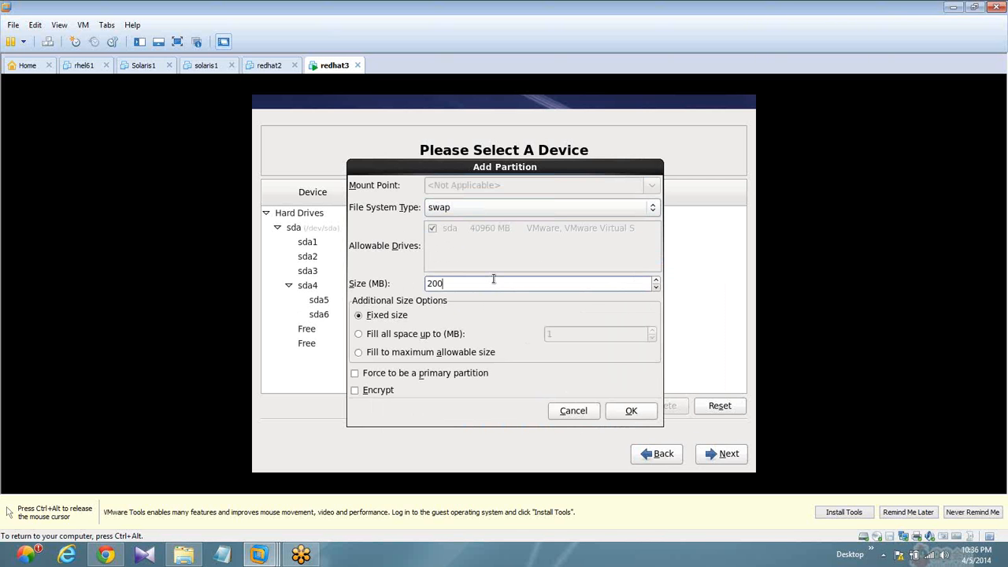
{"action": "key", "text": "BackSpace"}
{"action": "key", "text": "BackSpace"}
{"action": "key", "text": "BackSpace"}
{"action": "type", "text": "3000"}
{"action": "key", "text": "Return"}
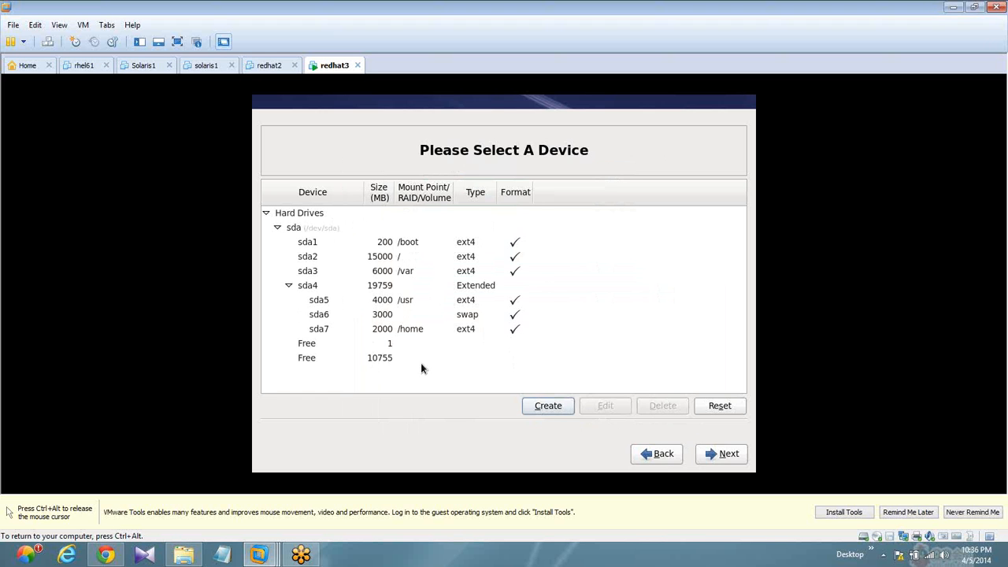
- Accept the partition layout, format /dev/sda and write the storage configuration to disk
{"action": "left_click", "coordinate": [729, 453]}
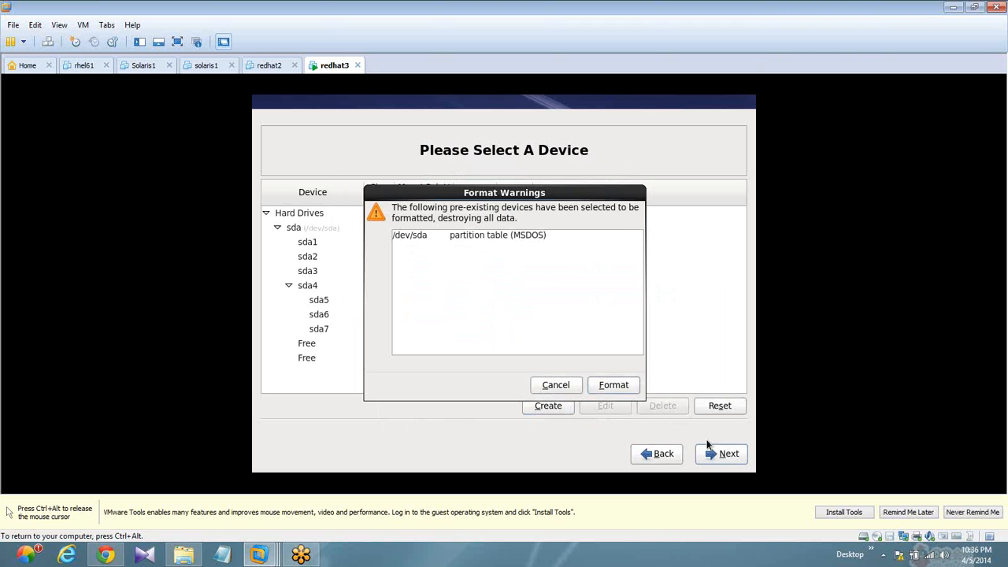
{"action": "left_click", "coordinate": [602, 386]}
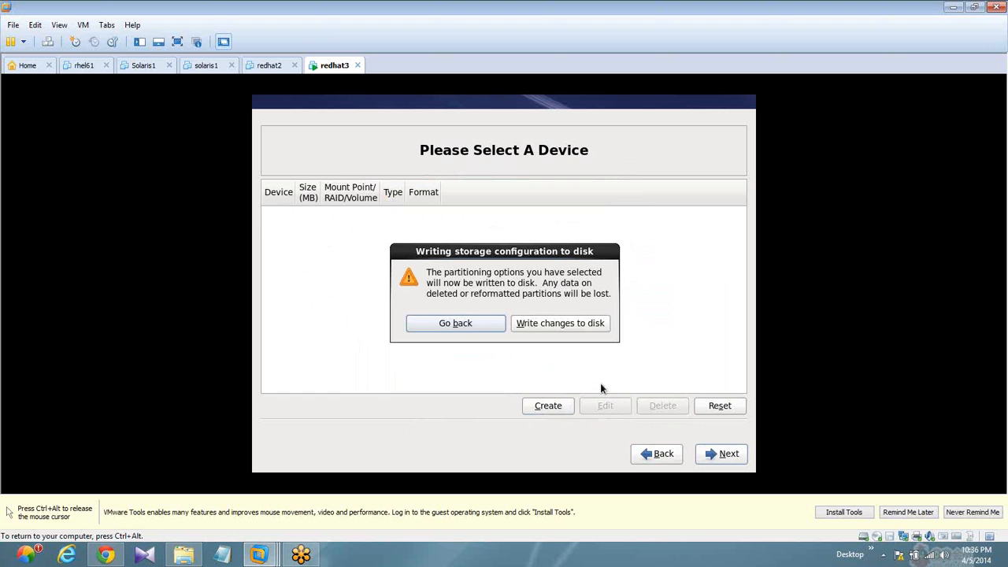
{"action": "left_click", "coordinate": [532, 323]}
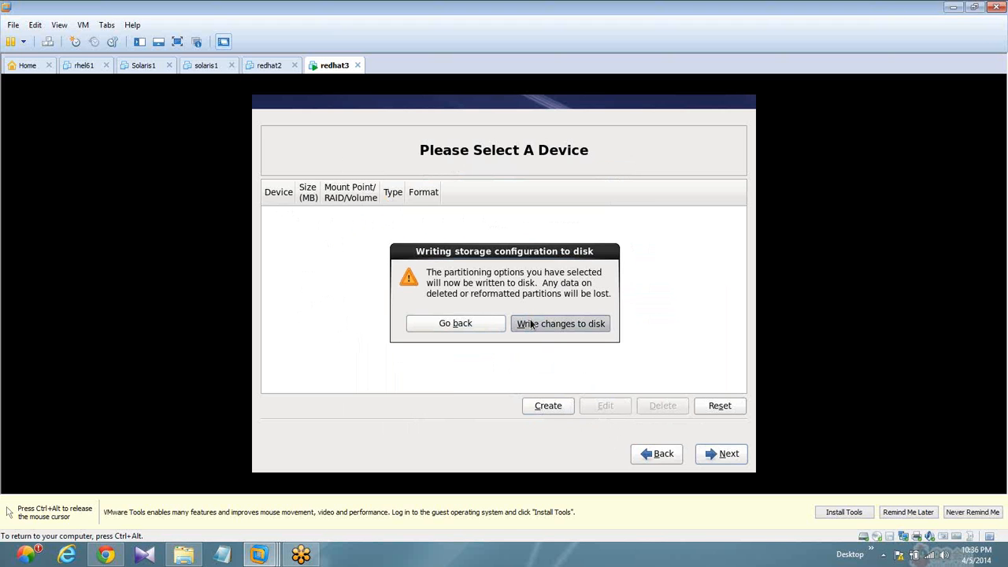
{"action": "left_click", "coordinate": [532, 324]}
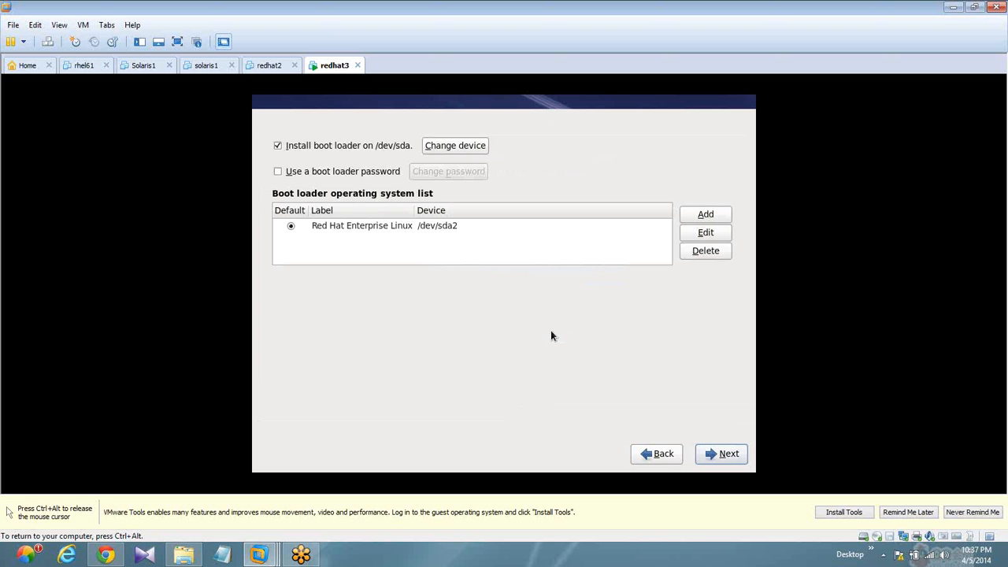
- Keep the default boot loader settings and choose to customize the Basic Server software selection now
{"action": "left_click", "coordinate": [707, 451]}
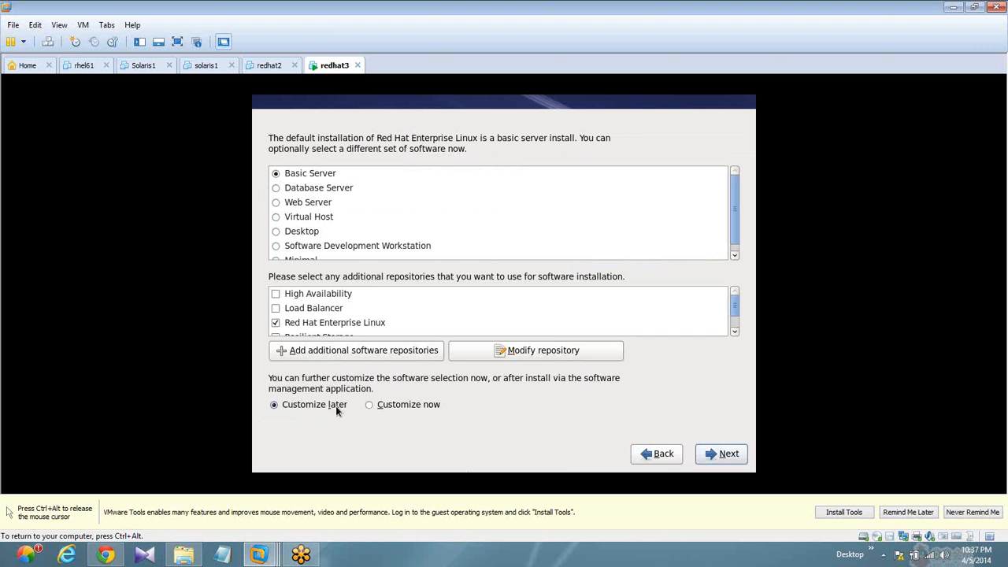
{"action": "left_click", "coordinate": [371, 404]}
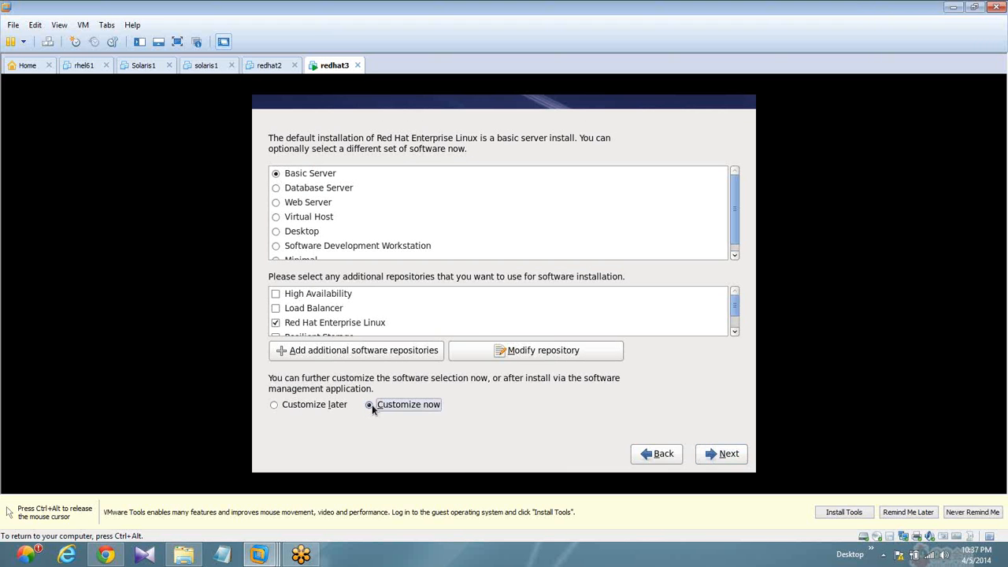
{"action": "left_click", "coordinate": [742, 458]}
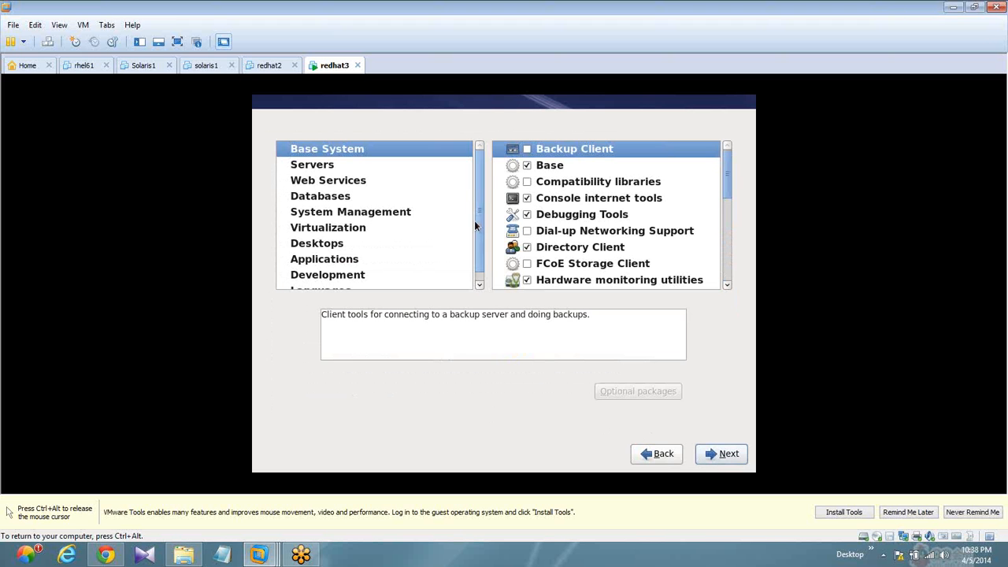
- Enable the Backup Client, Compatibility libraries and Dial-up Networking Support package groups in Base System
{"action": "left_click", "coordinate": [526, 150]}
{"action": "key", "text": "Down"}
{"action": "key", "text": "Down"}
{"action": "key", "text": "Down"}
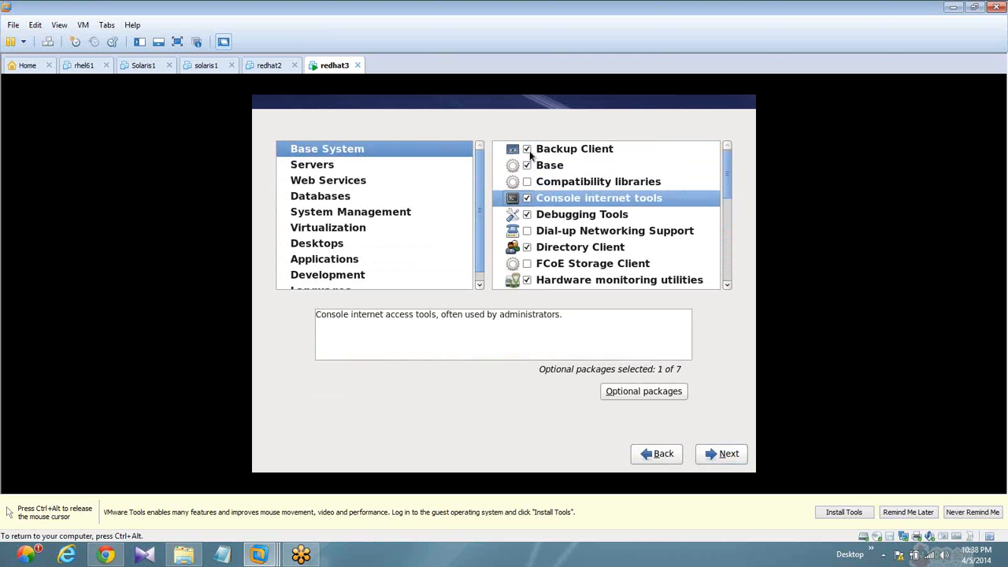
{"action": "key", "text": "Up"}
{"action": "key", "text": "space"}
{"action": "key", "text": "Down"}
- Enable the FCoE Storage Client, Infiniband Support and Legacy UNIX compatibility package groups in Base System
{"action": "key", "text": "Down"}
{"action": "key", "text": "space"}
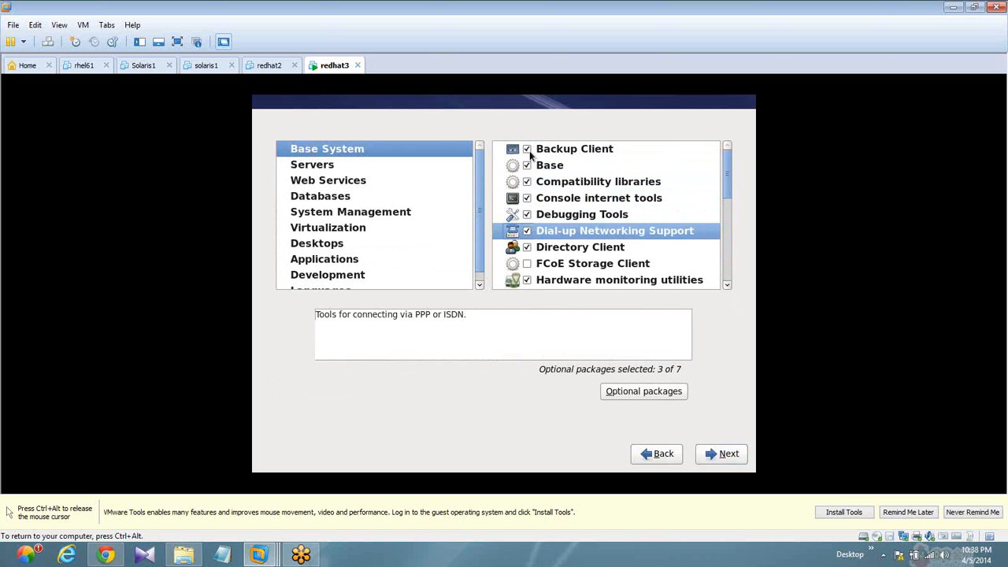
{"action": "key", "text": "Down"}
{"action": "key", "text": "Down"}
{"action": "key", "text": "Up"}
{"action": "key", "text": "space"}
{"action": "key", "text": "Down"}
{"action": "key", "text": "Down"}
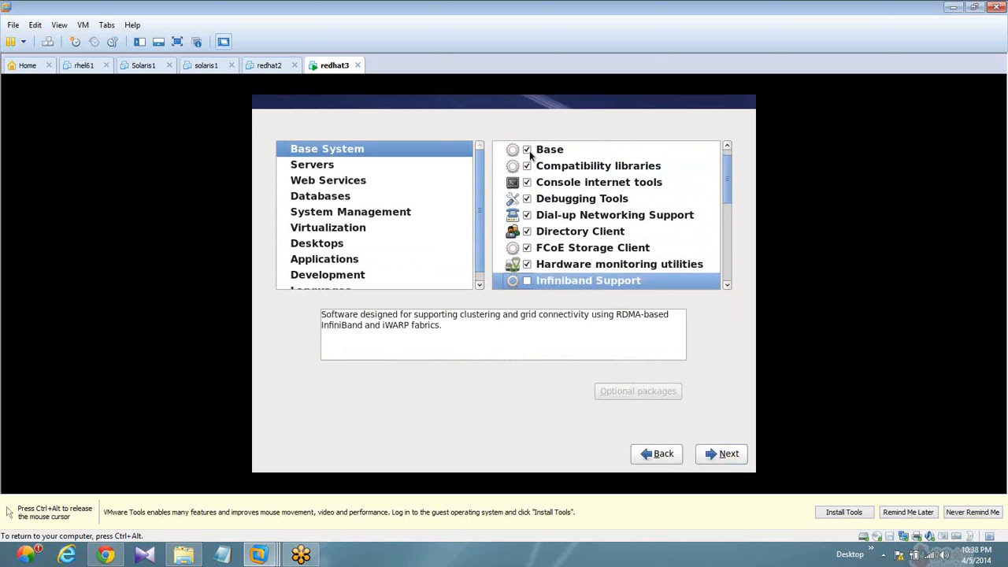
{"action": "key", "text": "space"}
- Enable the Mainframe Access and Networking Tools package groups in Base System
{"action": "key", "text": "Down"}
{"action": "key", "text": "Down"}
{"action": "key", "text": "Down"}
{"action": "key", "text": "space"}
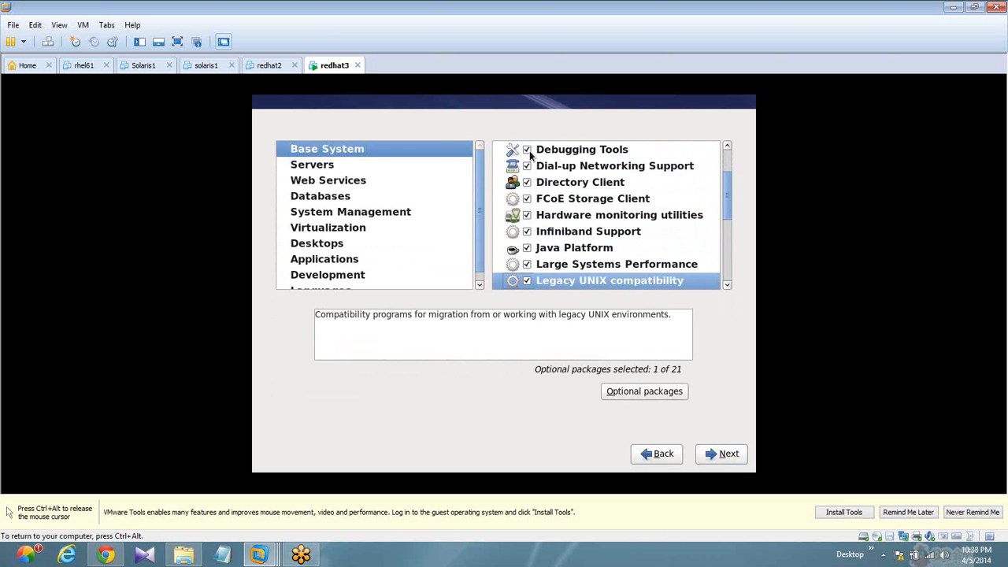
{"action": "key", "text": "Down"}
{"action": "key", "text": "space"}
{"action": "key", "text": "Down"}
{"action": "key", "text": "Down"}
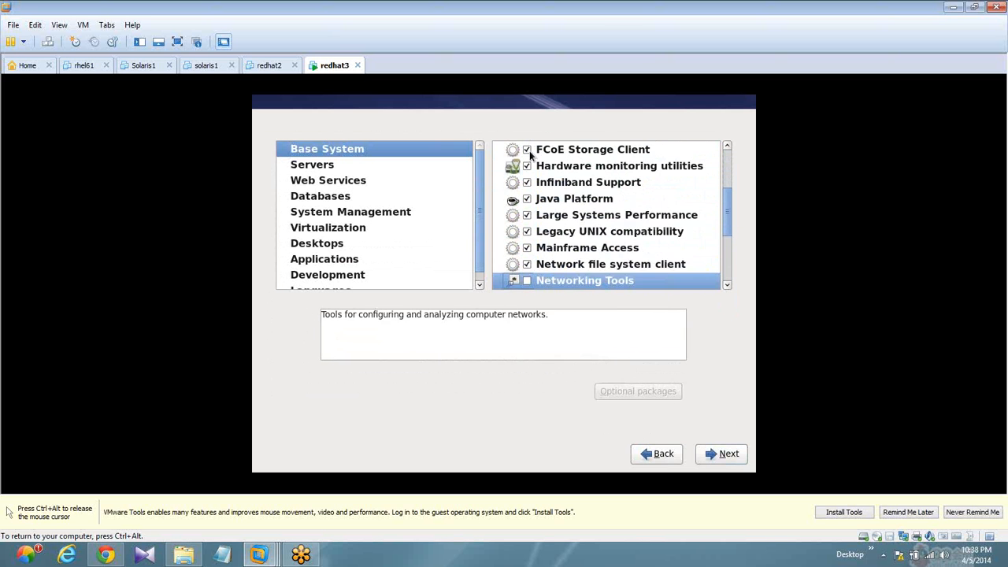
{"action": "key", "text": "space"}
{"action": "key", "text": "Down"}
{"action": "key", "text": "Up"}
- Enable Printing client, Scientific support, Security Tools, Smart card support, Storage Availability Tools and iSCSI Storage Client in Base System
{"action": "key", "text": "Down"}
{"action": "key", "text": "Down"}
{"action": "key", "text": "Down"}
{"action": "key", "text": "Down"}
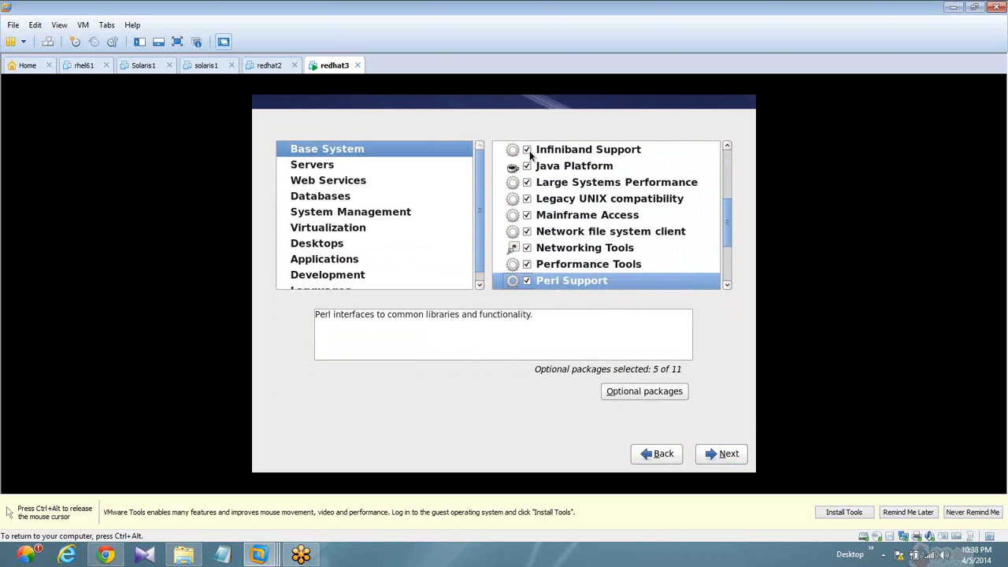
{"action": "key", "text": "Up"}
{"action": "key", "text": "space"}
{"action": "key", "text": "Down"}
{"action": "key", "text": "space"}
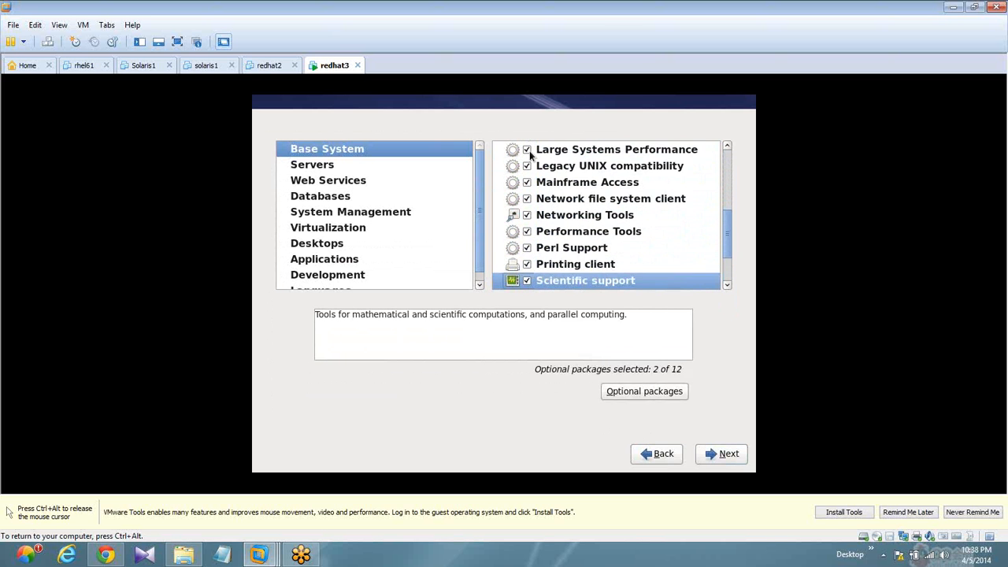
{"action": "key", "text": "Down"}
{"action": "key", "text": "space"}
{"action": "key", "text": "Down"}
{"action": "key", "text": "space"}
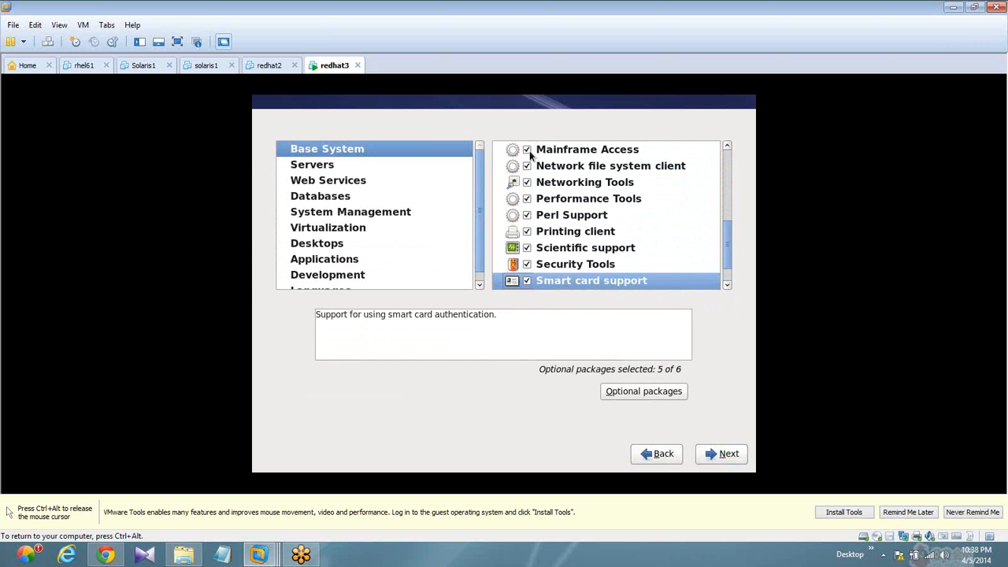
{"action": "key", "text": "Down"}
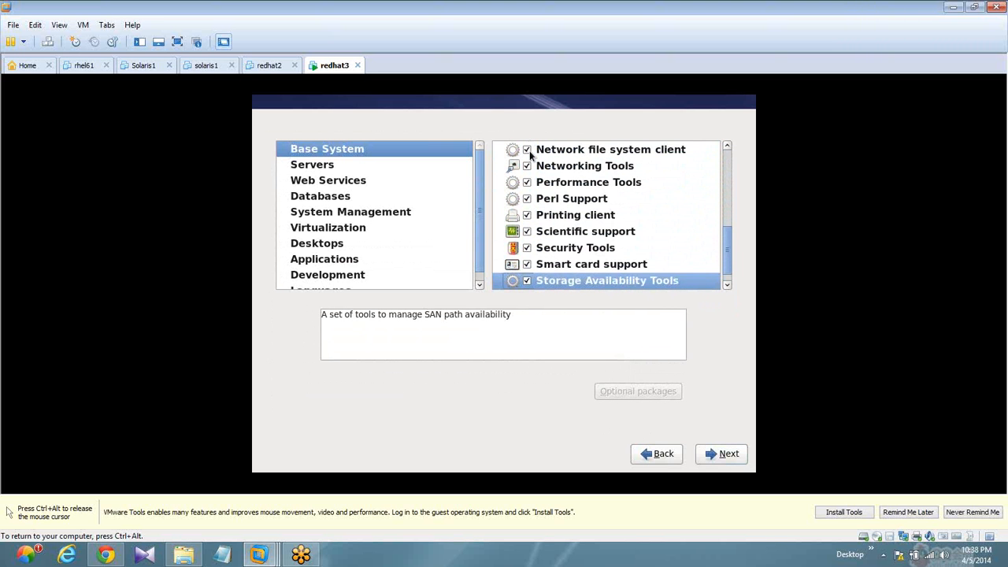
{"action": "key", "text": "Down"}
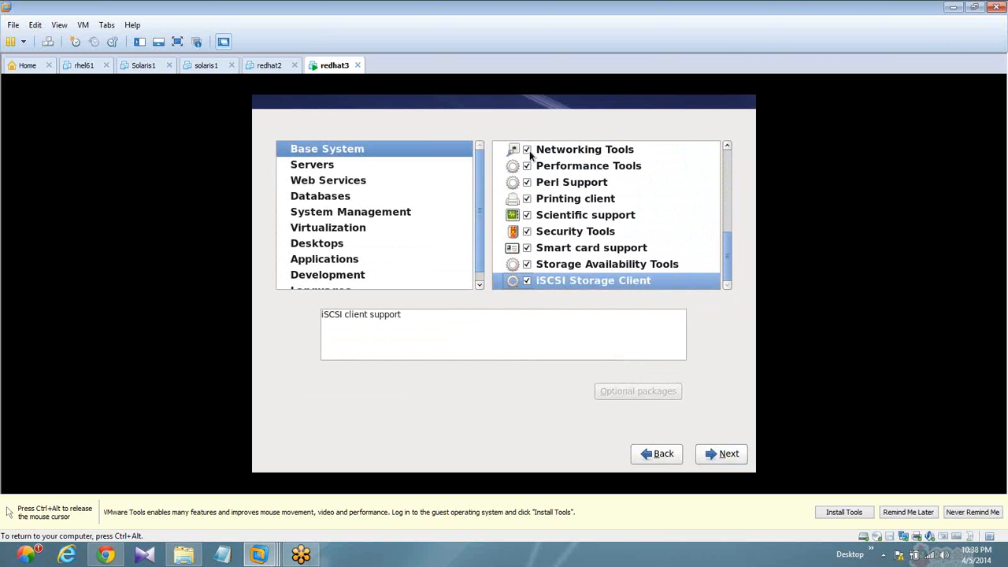
- In the Servers category, enable Backup Server, CIFS file server, Directory Server, E-mail server, FTP server, NFS file server and Network Infrastructure Server
{"action": "left_click", "coordinate": [311, 163]}
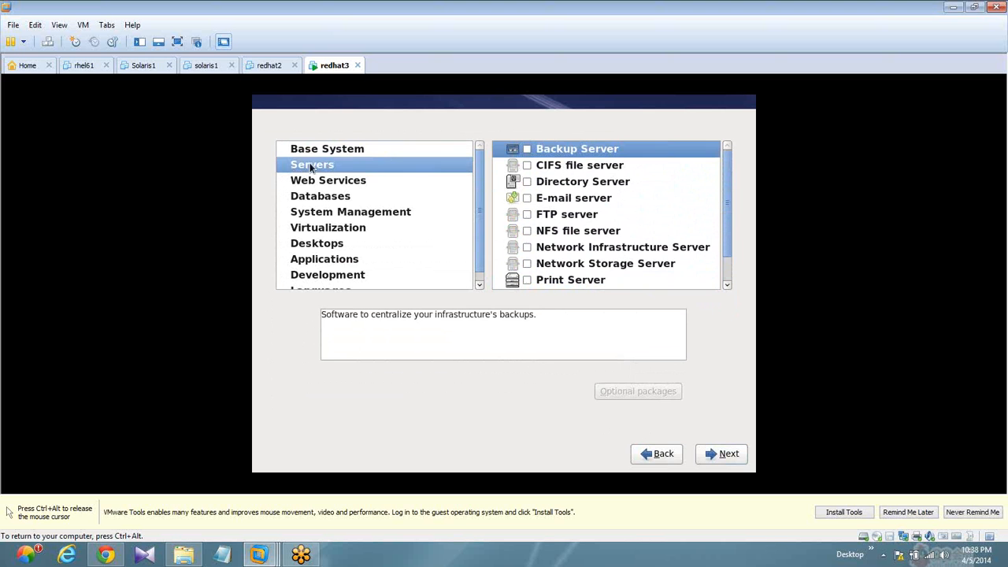
{"action": "left_click", "coordinate": [527, 149]}
{"action": "key", "text": "Down"}
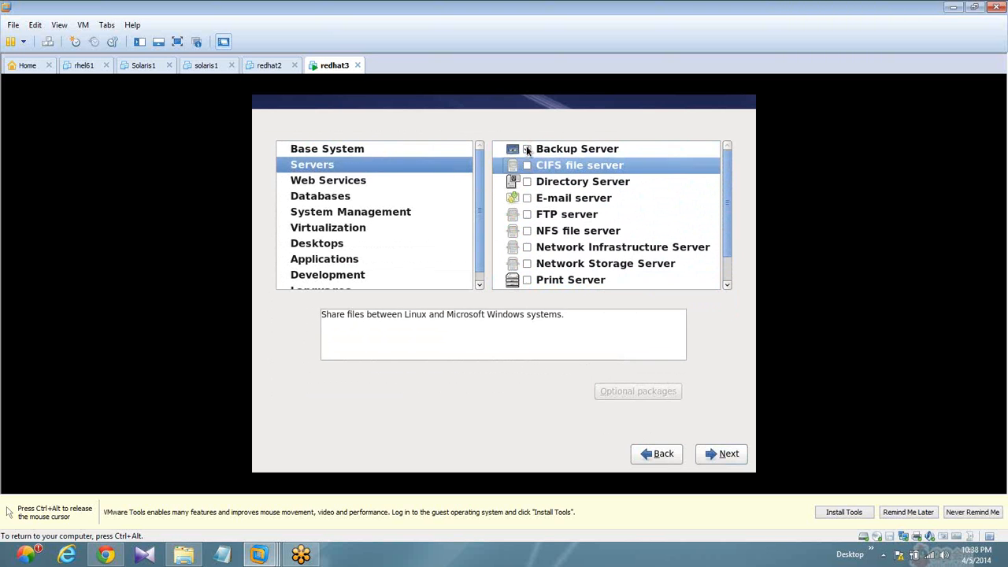
{"action": "key", "text": "space"}
{"action": "key", "text": "Down"}
{"action": "key", "text": "space"}
{"action": "key", "text": "Down"}
{"action": "key", "text": "space"}
{"action": "key", "text": "Down"}
{"action": "key", "text": "space"}
- Enable the Network Storage Server, Print Server and System administration tools package groups in the Servers category
{"action": "key", "text": "Down"}
{"action": "key", "text": "space"}
{"action": "key", "text": "Down"}
{"action": "key", "text": "space"}
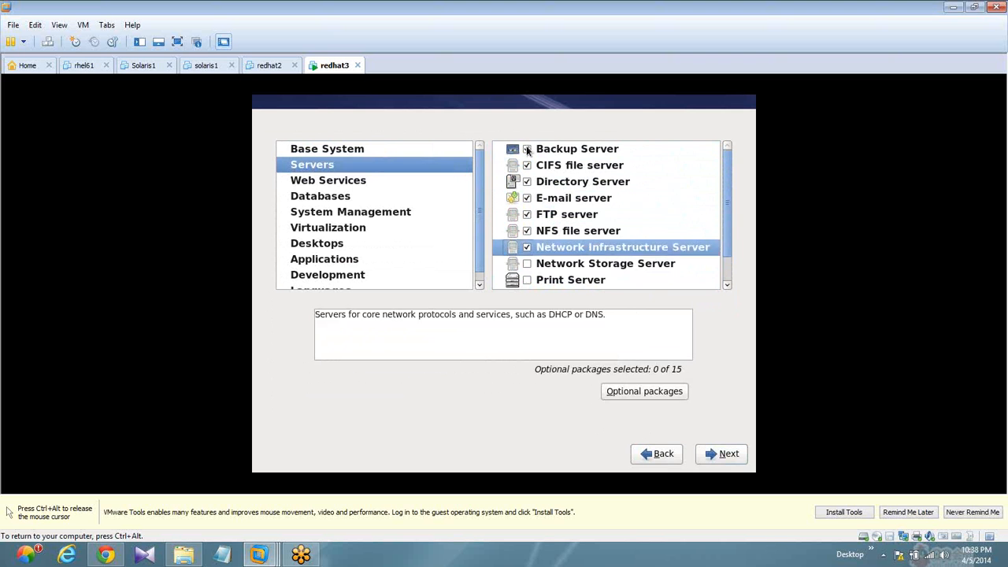
{"action": "key", "text": "Down"}
{"action": "key", "text": "space"}
{"action": "key", "text": "Down"}
{"action": "key", "text": "space"}
{"action": "key", "text": "Down"}
{"action": "key", "text": "space"}
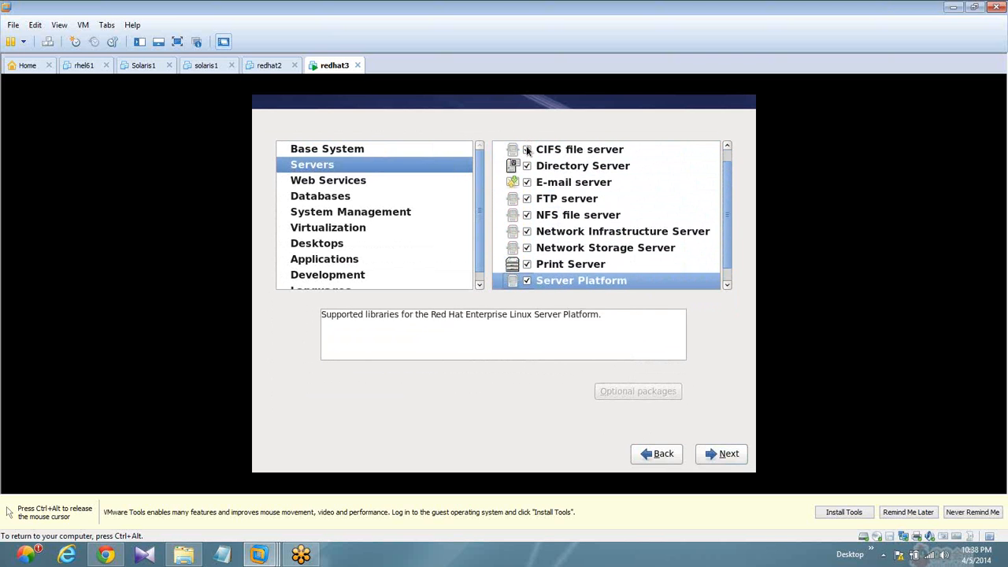
{"action": "key", "text": "Down"}
{"action": "key", "text": "space"}
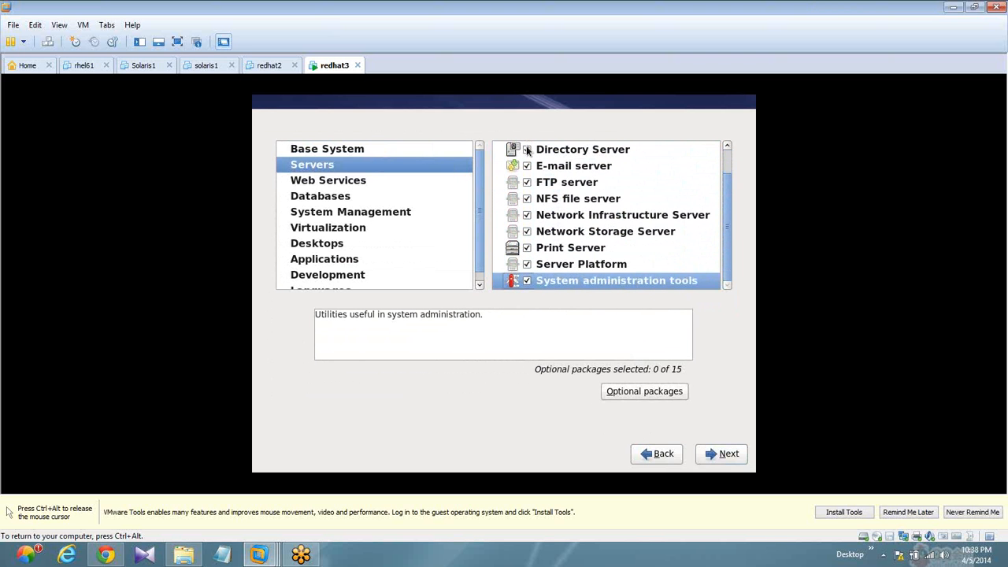
- Enable the Web Server package group in the Web Services category
{"action": "left_click", "coordinate": [313, 181]}
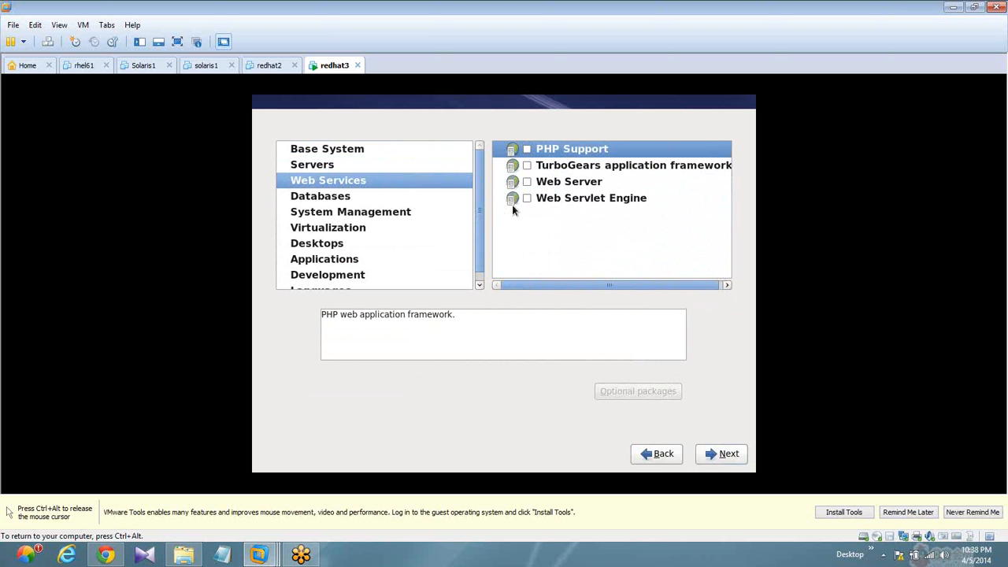
{"action": "left_click", "coordinate": [526, 182]}
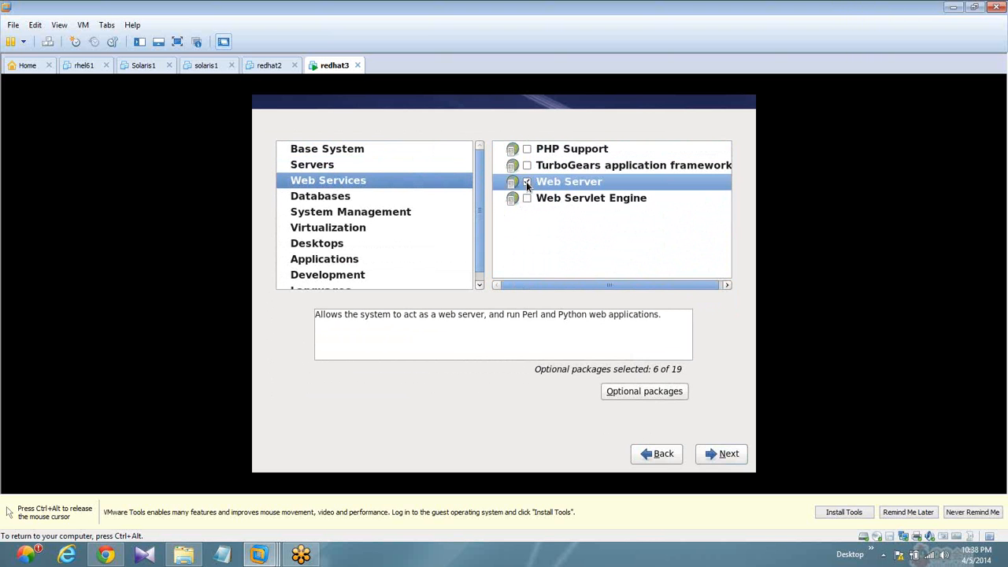
- In the Desktops category, enable the Desktop, Desktop Debugging and Performance, and Desktop Platform package groups
{"action": "left_click", "coordinate": [323, 246]}
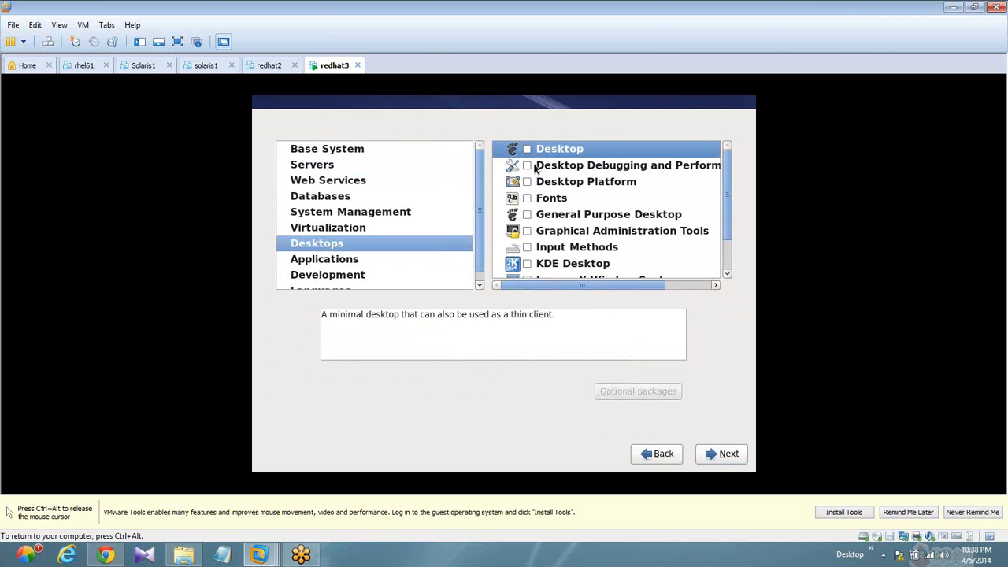
{"action": "left_click", "coordinate": [528, 150]}
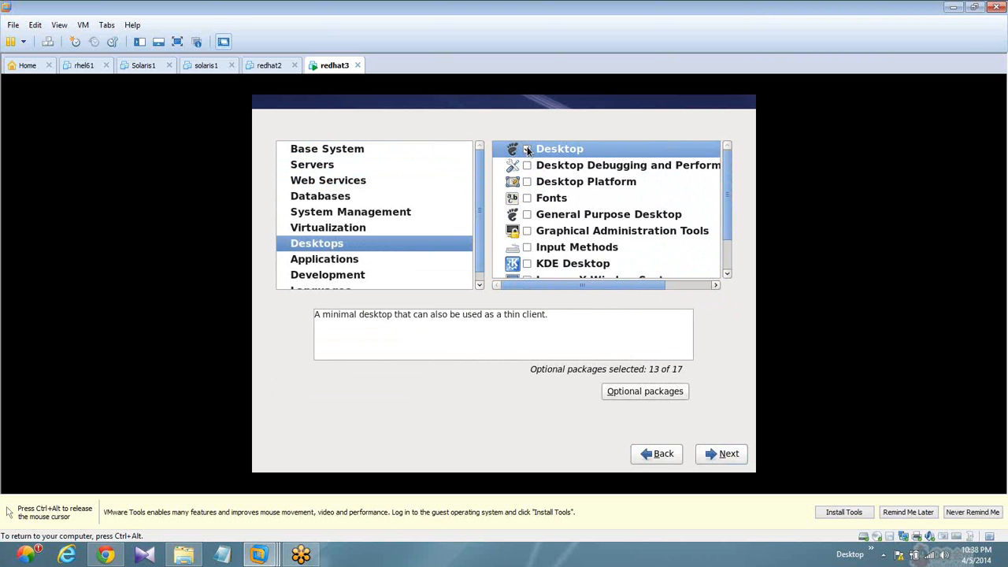
{"action": "key", "text": "Down"}
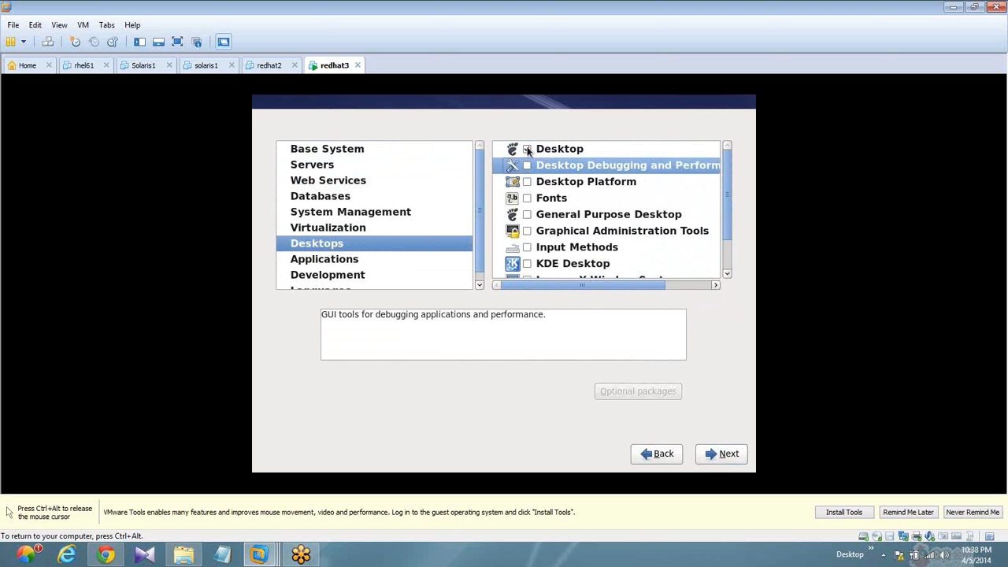
{"action": "key", "text": "space"}
{"action": "key", "text": "Down"}
- Enable the Fonts, General Purpose Desktop, Graphical Administration Tools and Input Methods package groups in the Desktops category
{"action": "key", "text": "space"}
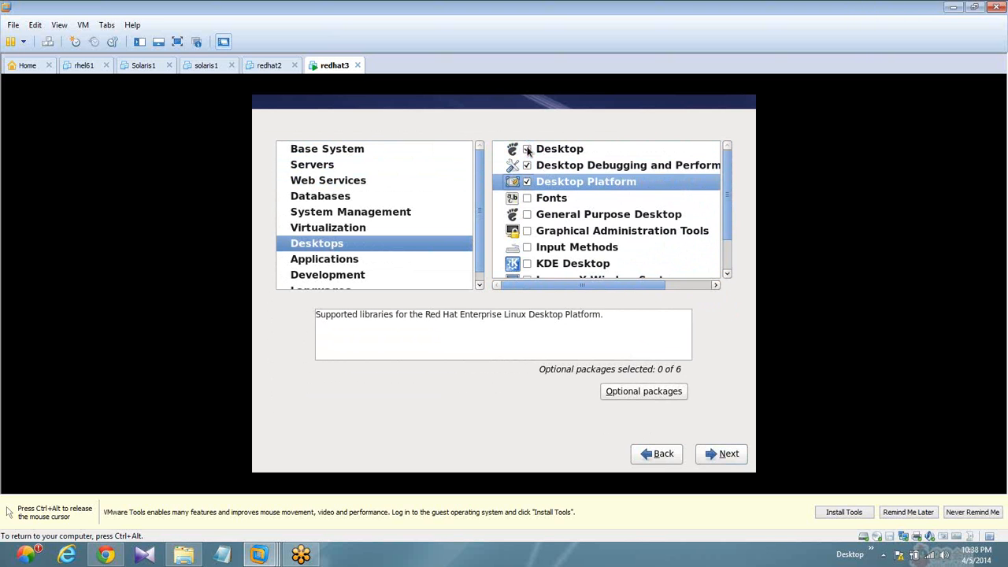
{"action": "key", "text": "Down"}
{"action": "key", "text": "space"}
{"action": "key", "text": "Down"}
- Enable KDE Desktop, Legacy X Window System compatibility, Remote Desktop Clients and X Window System in the Desktops category
{"action": "key", "text": "space"}
{"action": "key", "text": "Down"}
{"action": "key", "text": "space"}
{"action": "key", "text": "Down"}
{"action": "key", "text": "space"}
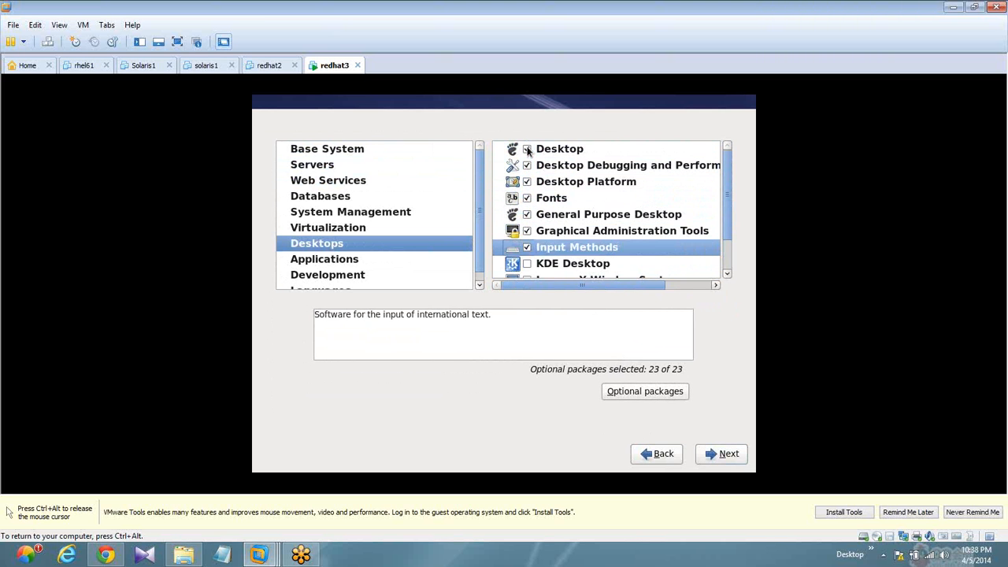
{"action": "key", "text": "Down"}
{"action": "key", "text": "space"}
{"action": "key", "text": "Down"}
{"action": "key", "text": "space"}
{"action": "key", "text": "Down"}
{"action": "key", "text": "space"}
{"action": "key", "text": "Down"}
{"action": "key", "text": "space"}
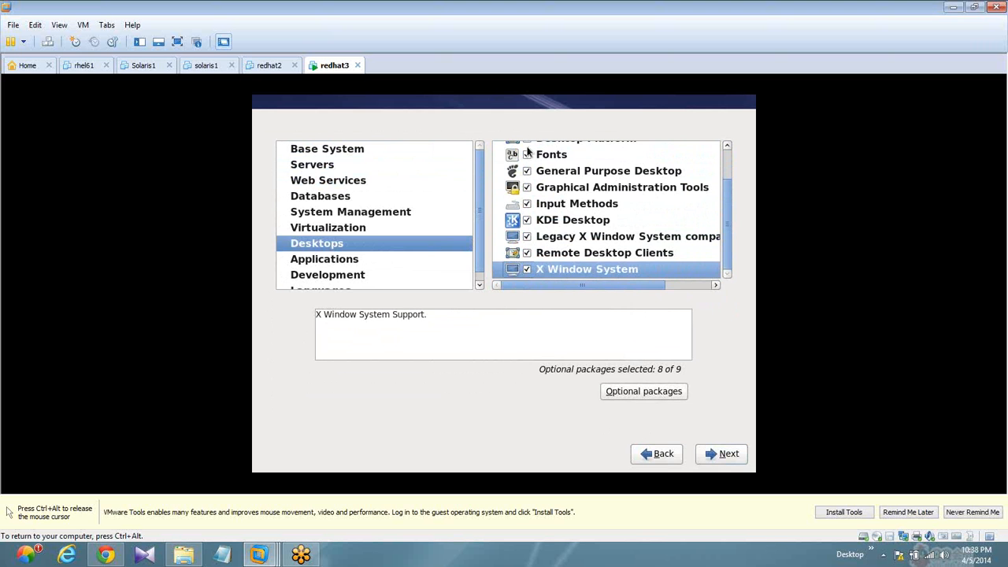
- Enable the Internet Browser package group in the Applications category and start the package installation, releasing input from the virtual machine
{"action": "left_click", "coordinate": [314, 263]}
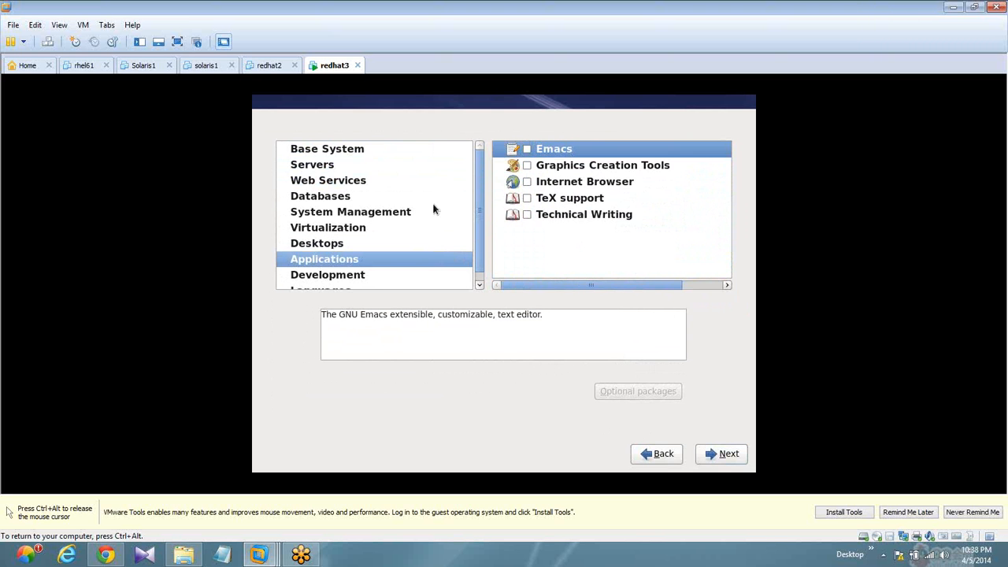
{"action": "left_click", "coordinate": [527, 183]}
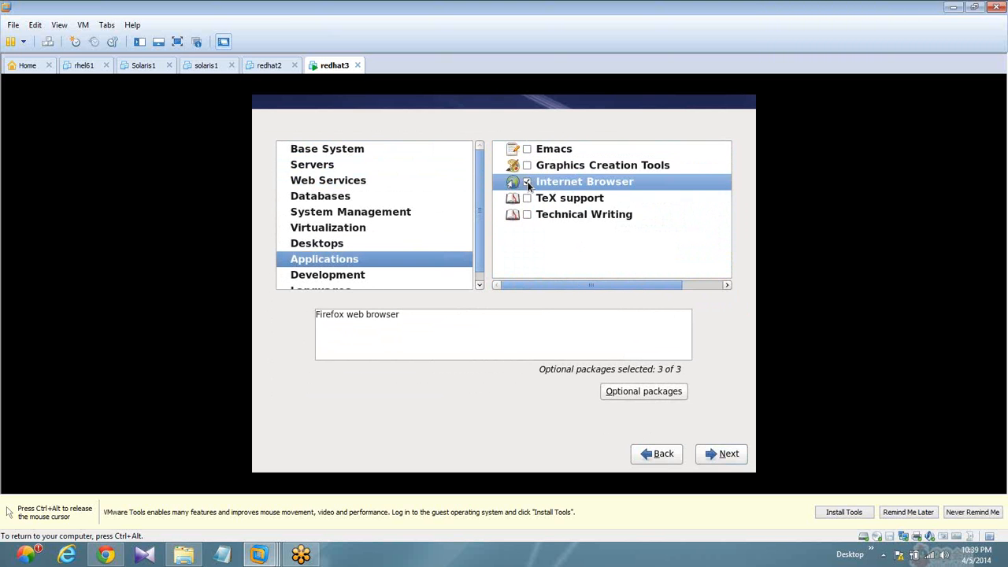
{"action": "left_click", "coordinate": [736, 455]}
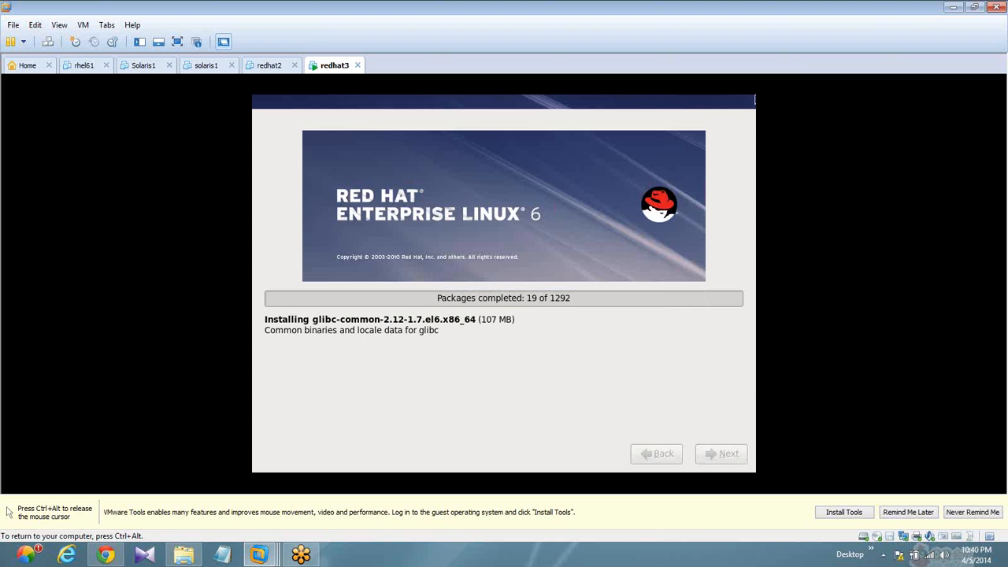
{"action": "key", "text": "ctrl+alt"}
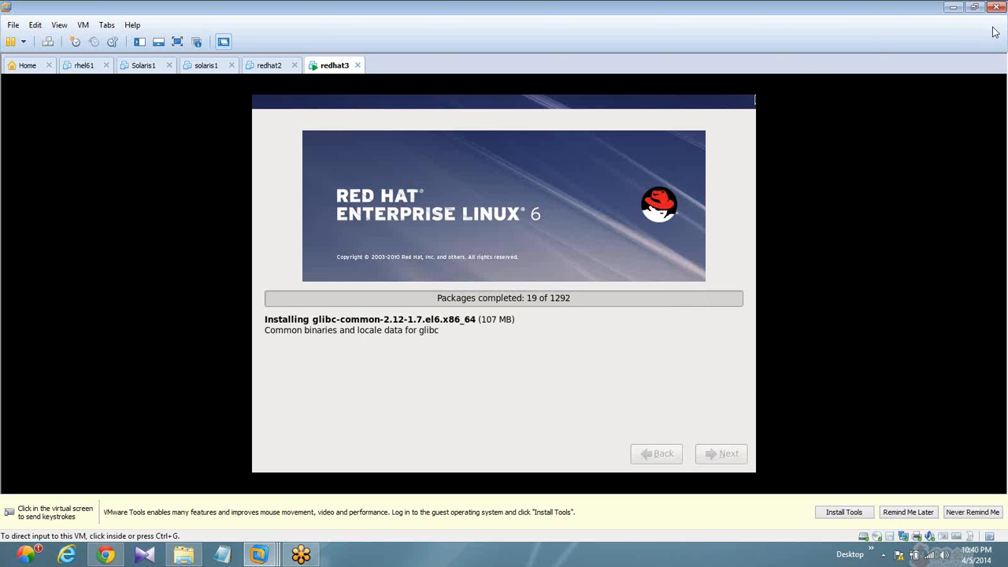